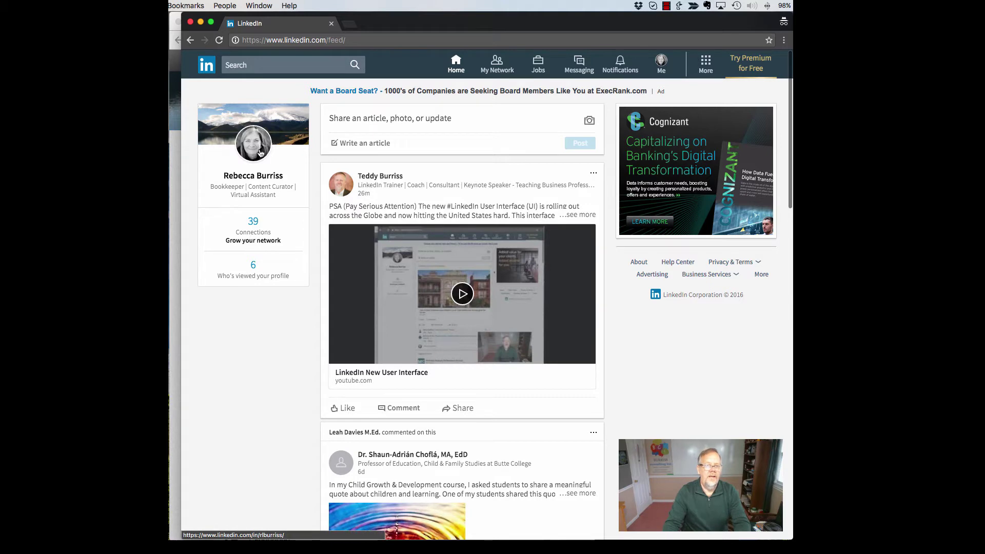
Open the bookkeeper's profile, compare it with the old design, then review education, skills and Following.
left_click(249, 188)
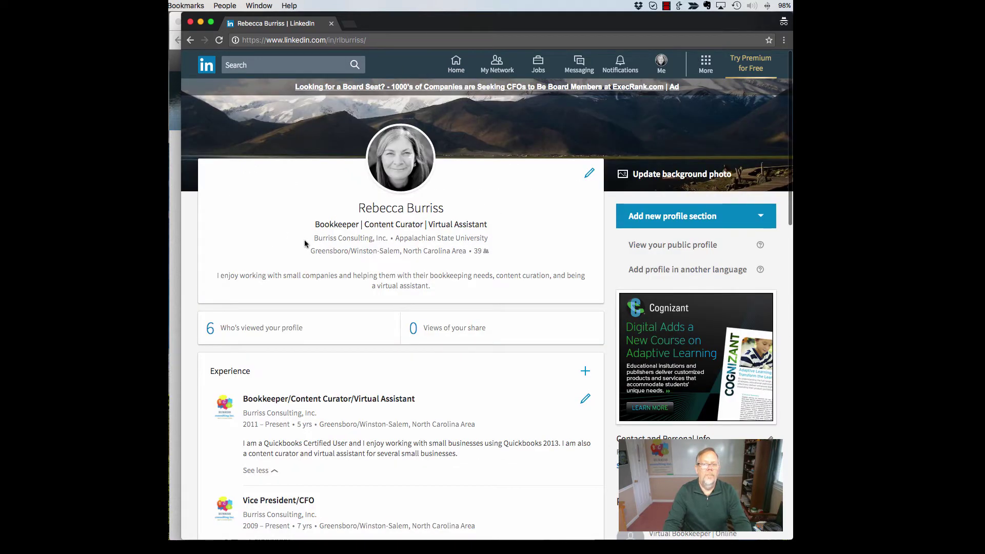
left_click(176, 247)
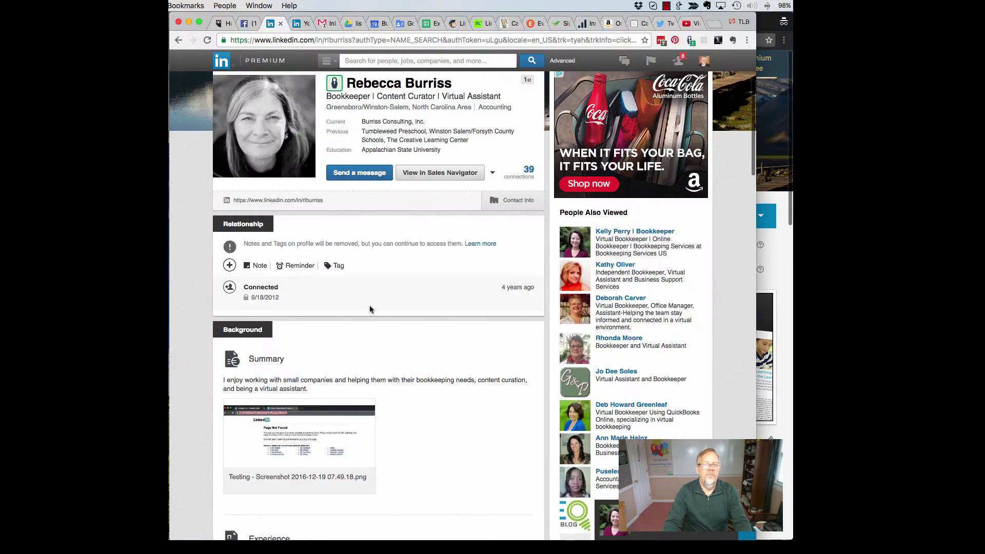
scroll(369, 306, "up", 3)
scroll(371, 309, "down", 3)
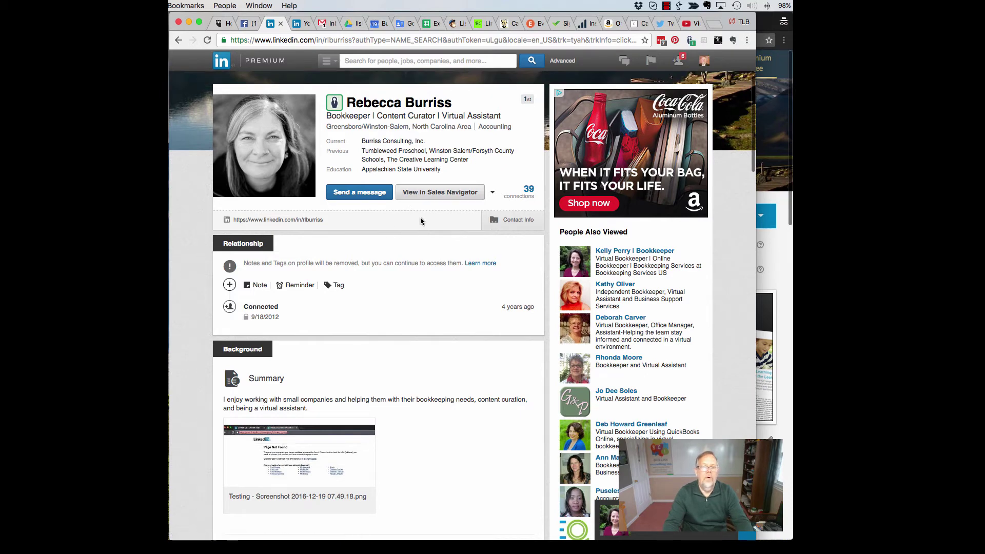
left_click(776, 269)
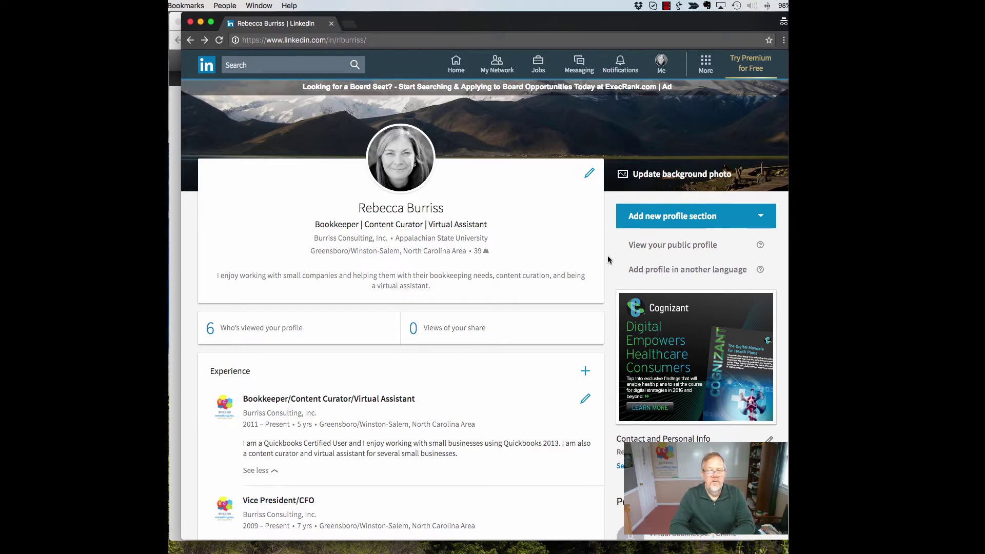
scroll(609, 259, "down", 7)
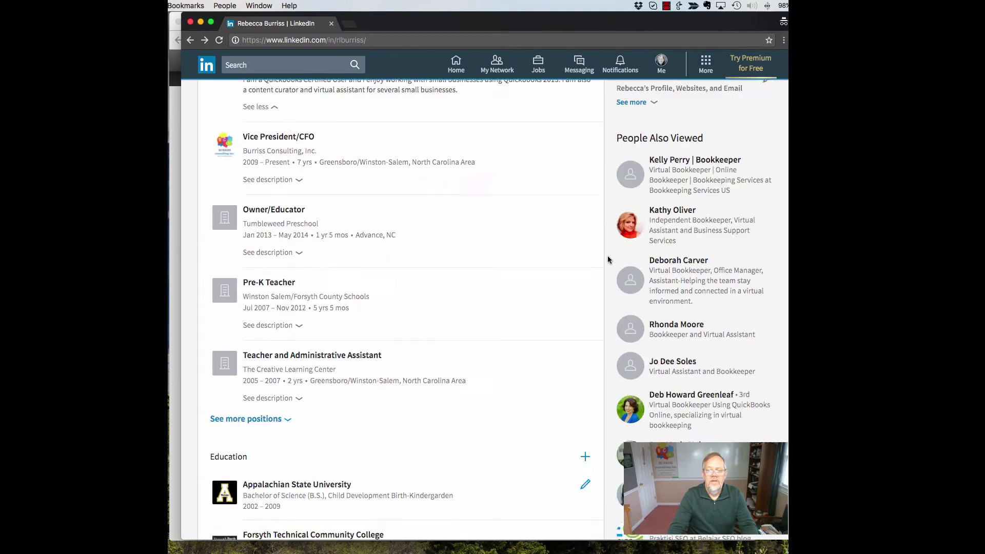
scroll(608, 259, "down", 7)
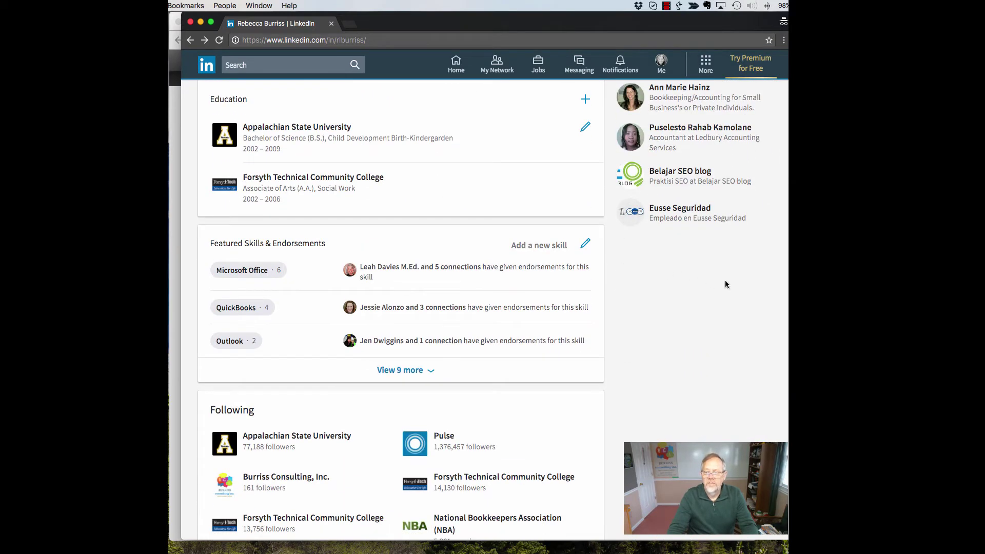
Show the old Edit Profile page and highlight its 'Notify your network?' option, set to No.
left_click(174, 229)
left_click(398, 122)
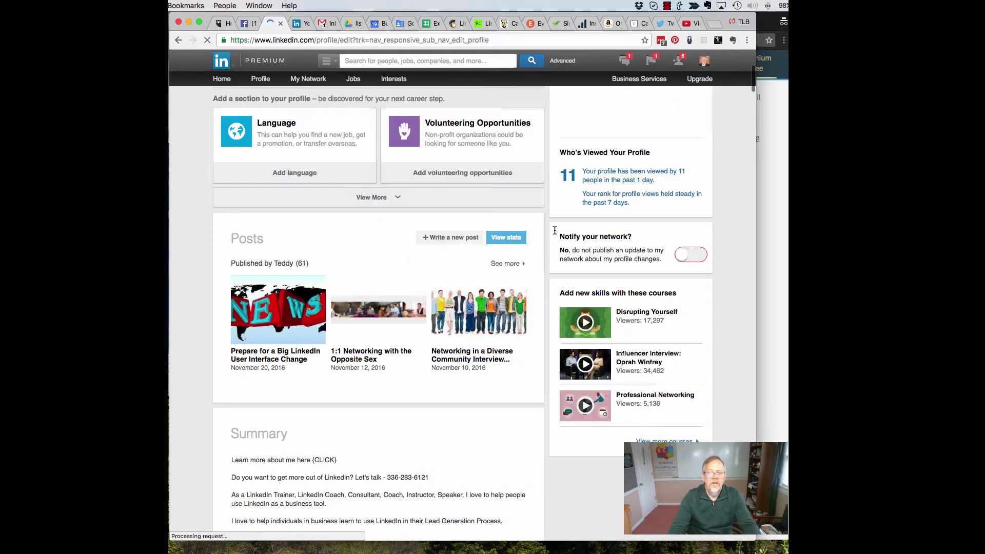
left_click_drag(564, 237, 634, 235)
left_click(588, 247)
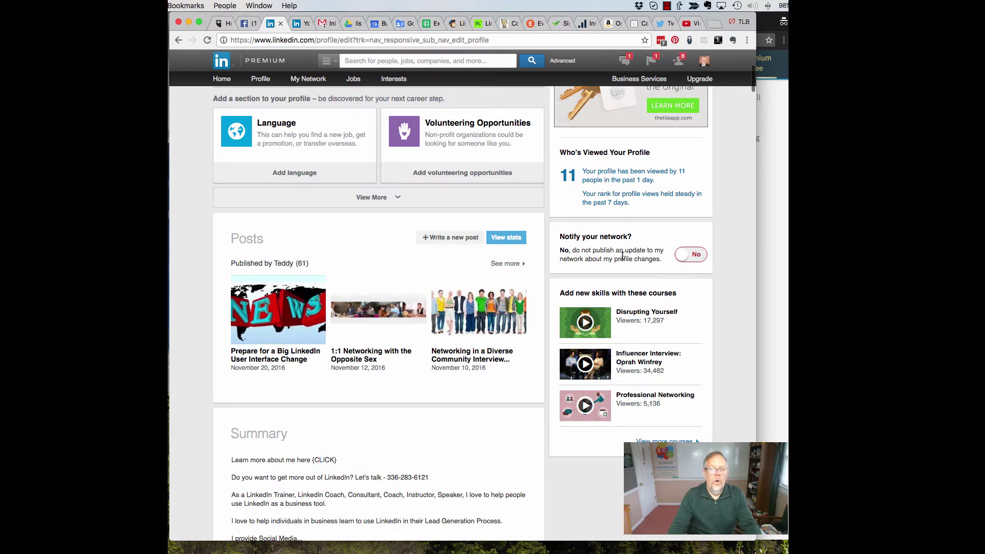
Return to the new profile's top and list addable sections: Work experience, Education, Volunteer experience, Skills, Accomplishments.
left_click(779, 195)
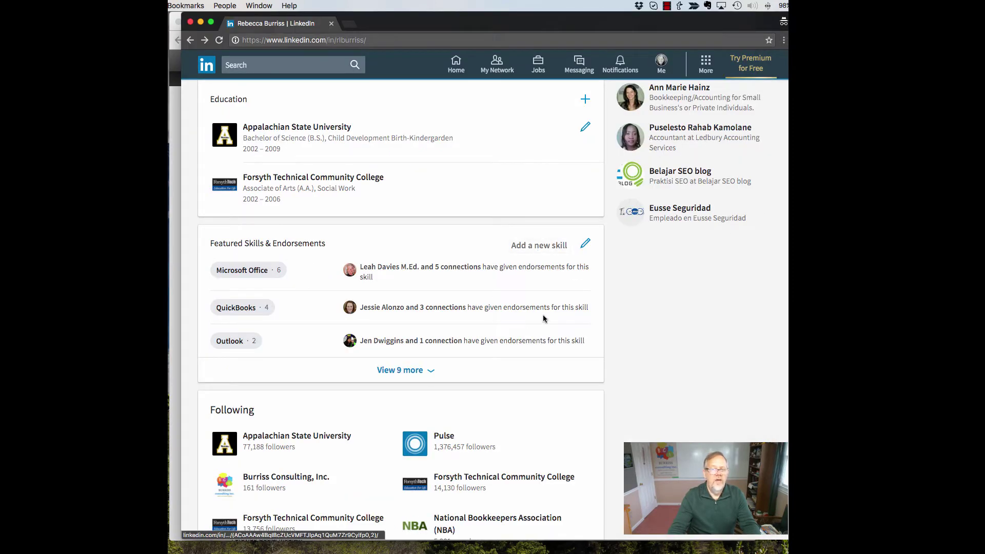
scroll(614, 239, "up", 3)
scroll(614, 239, "up", 10)
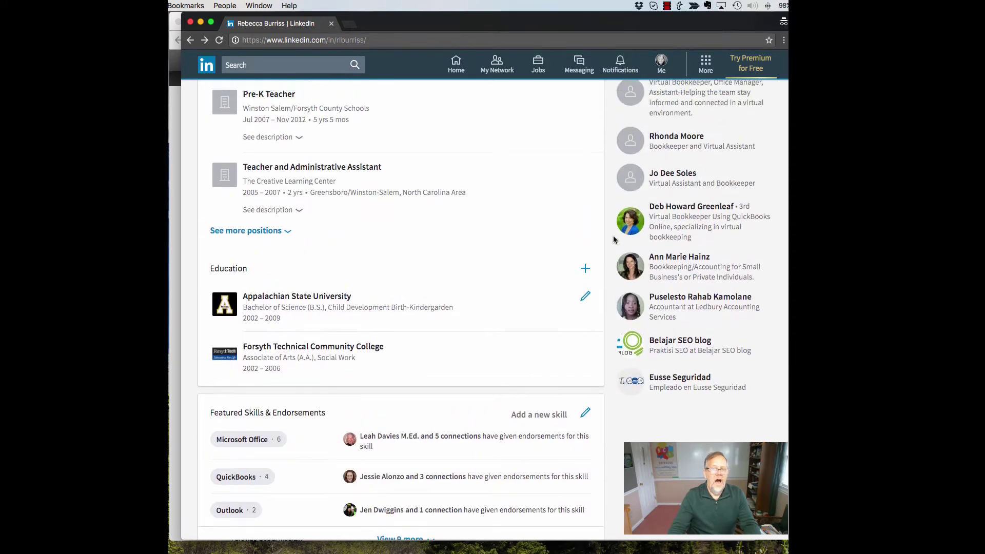
scroll(613, 235, "up", 2)
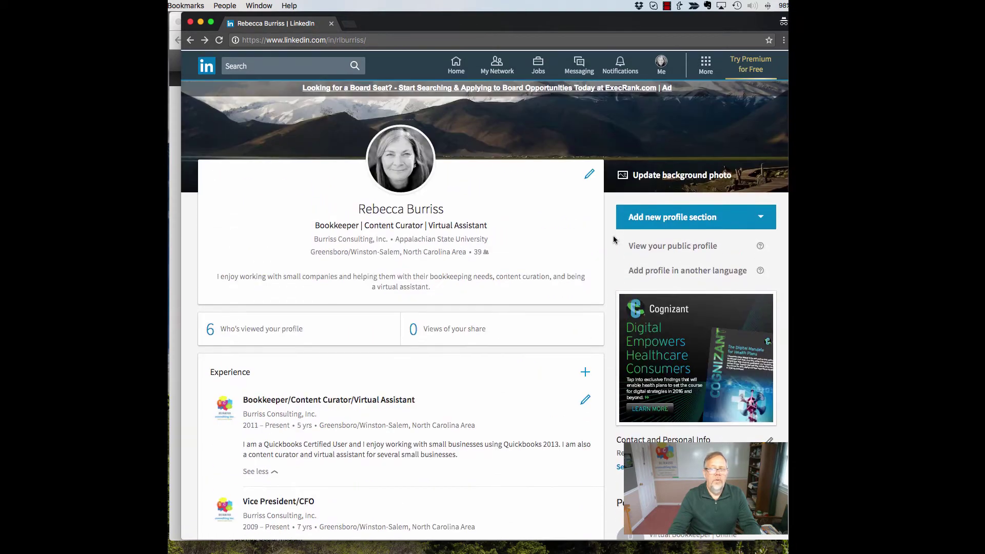
left_click(718, 226)
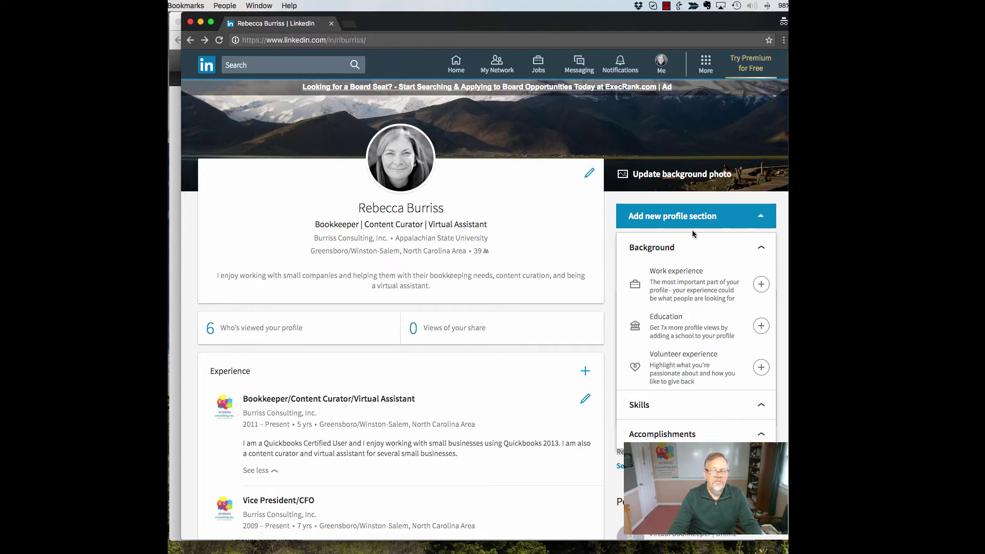
Open a blank Add experience form, toggle Update my network on and off, then close it unsaved.
left_click(762, 289)
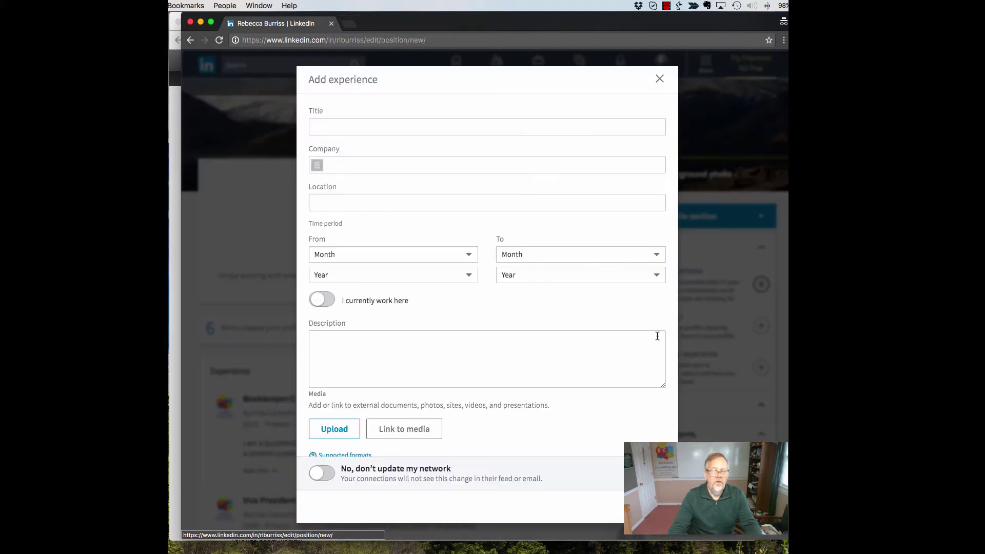
left_click(321, 473)
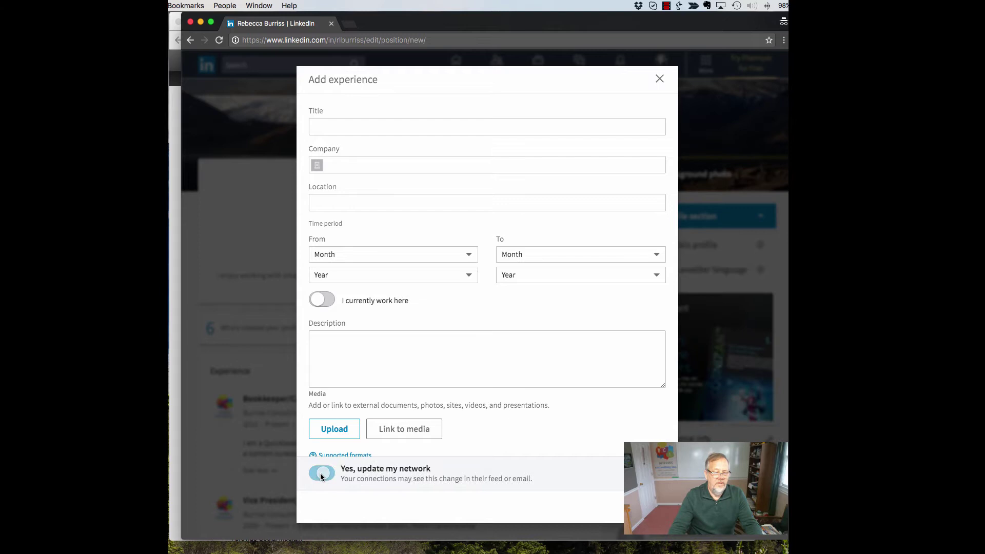
left_click(321, 473)
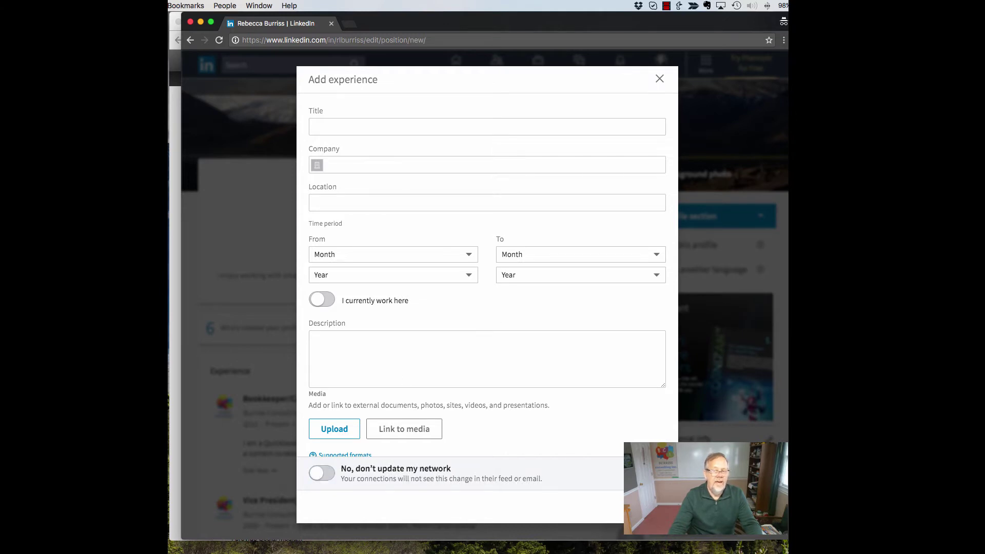
left_click(660, 79)
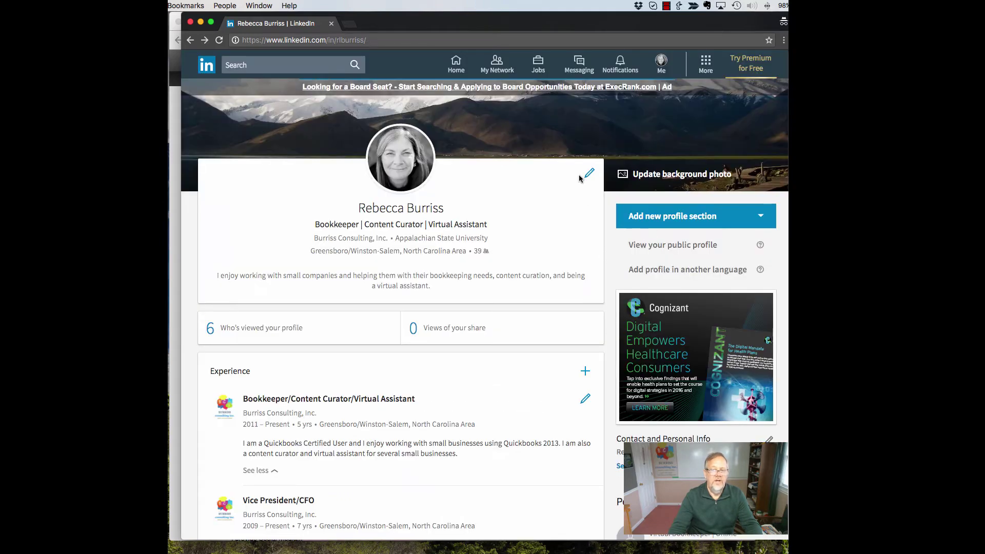
left_click(589, 174)
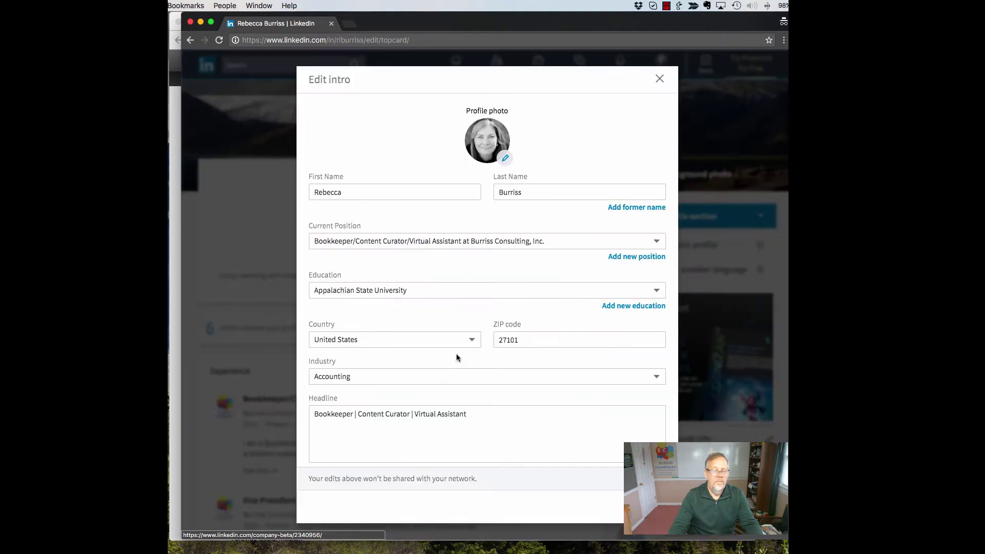
left_click_drag(316, 480, 487, 481)
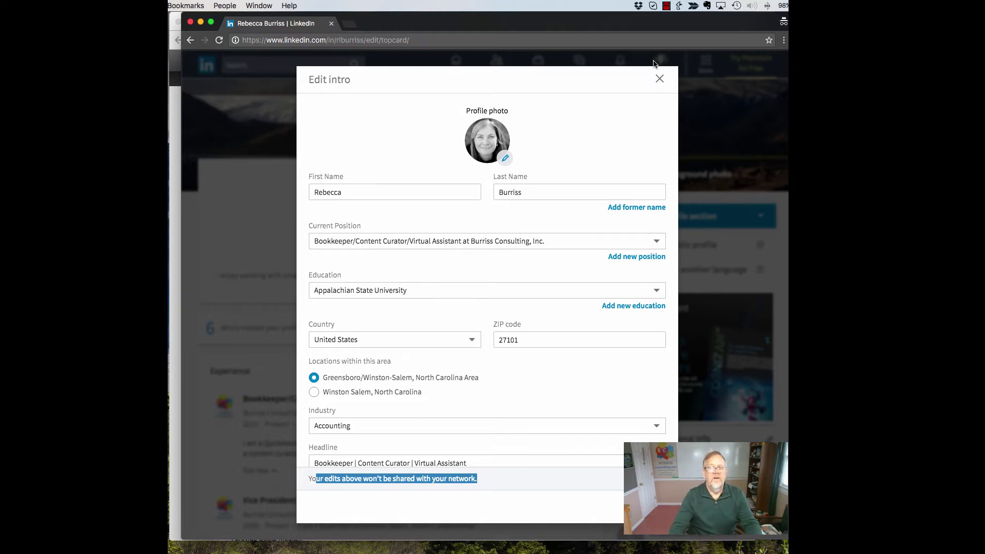
left_click(661, 79)
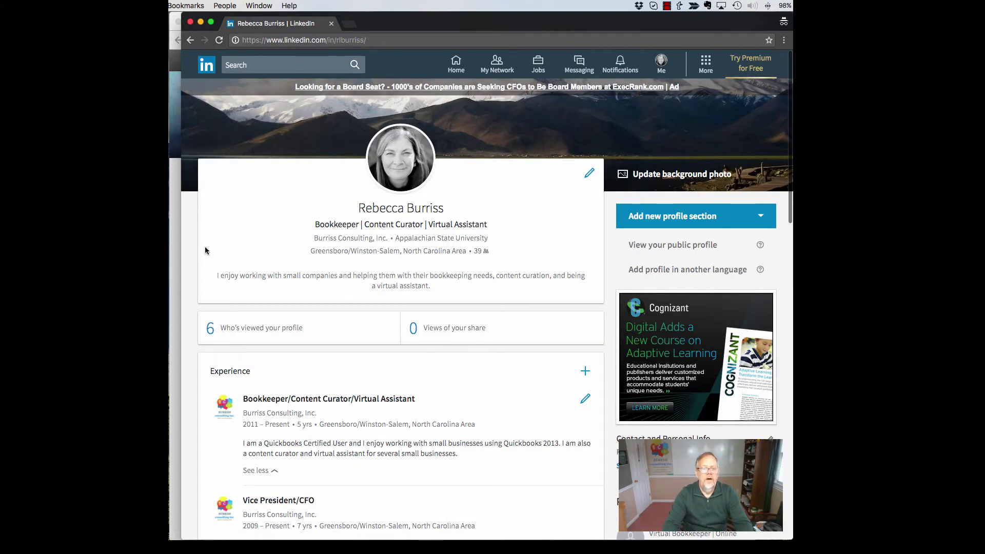
left_click(174, 248)
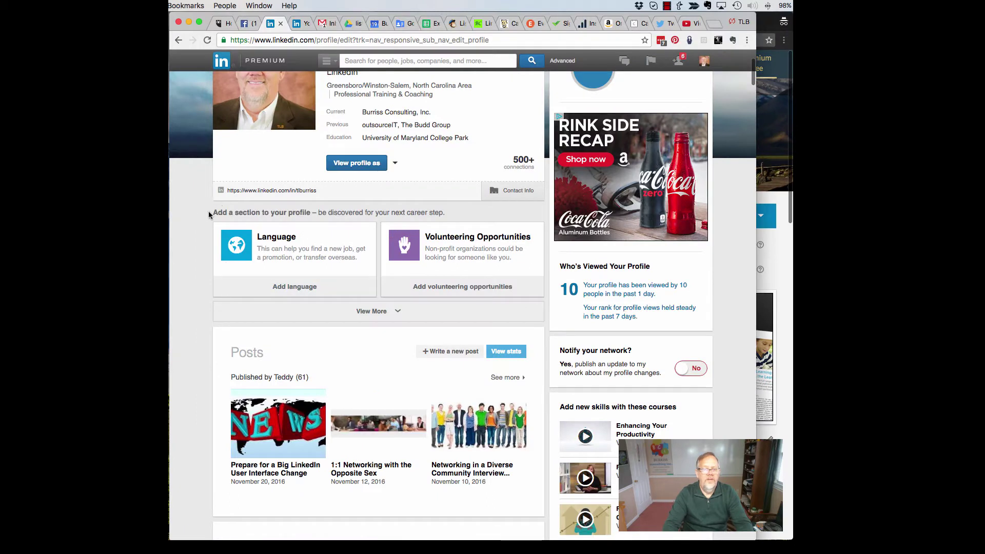
left_click_drag(211, 213, 331, 212)
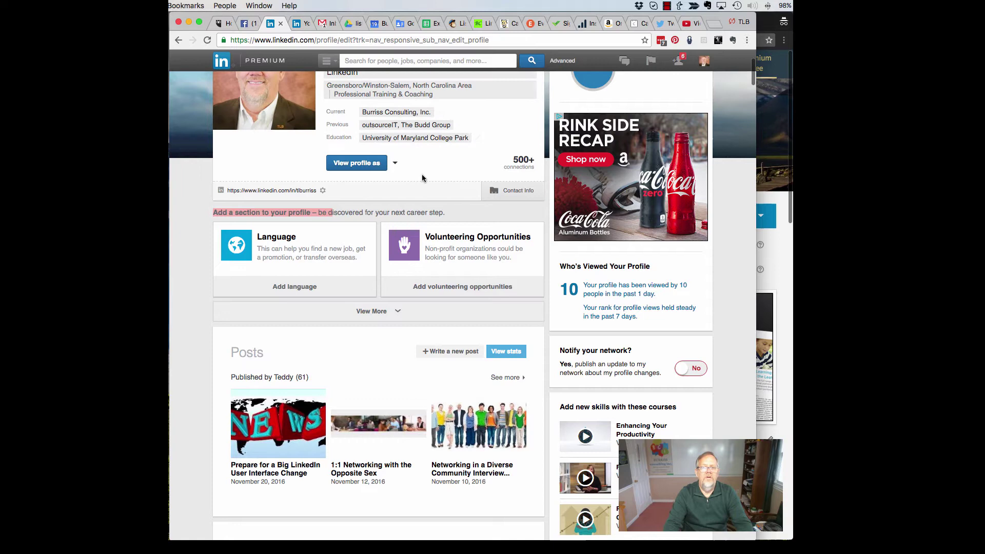
scroll(359, 143, "up", 5)
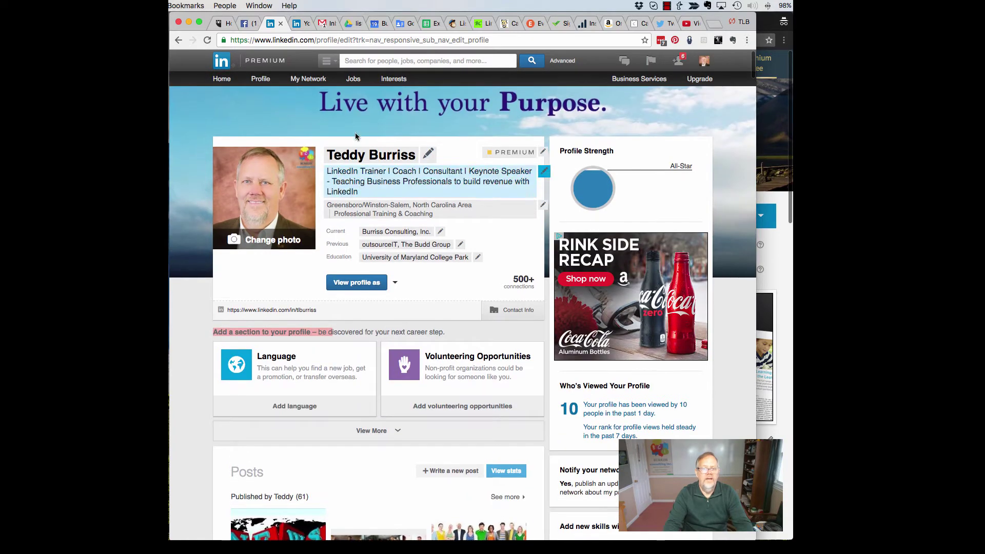
scroll(416, 299, "down", 2)
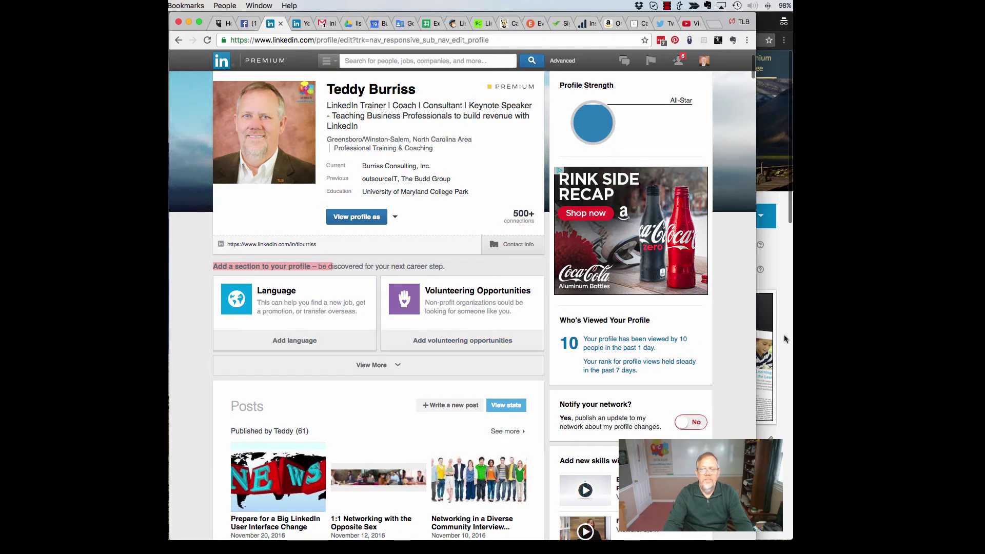
left_click(785, 310)
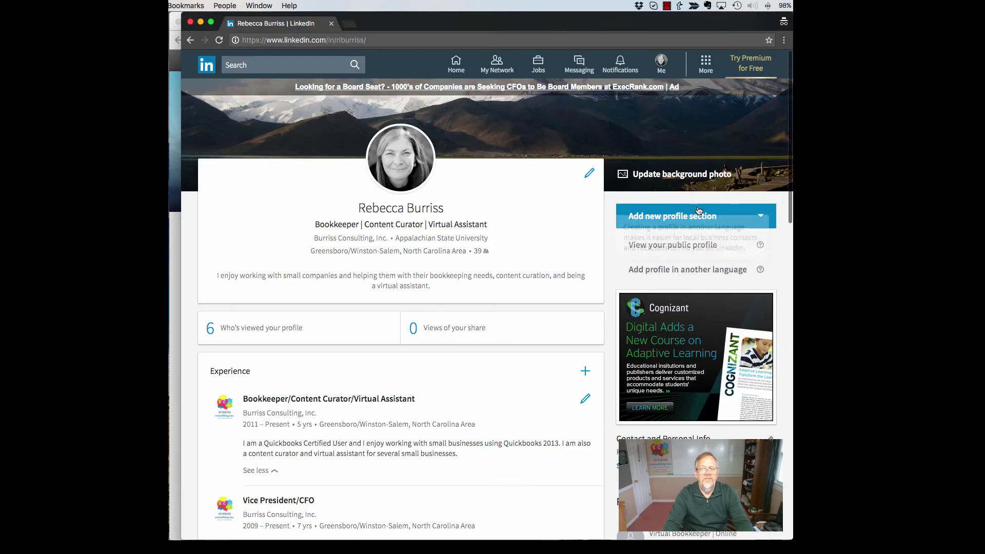
left_click(761, 217)
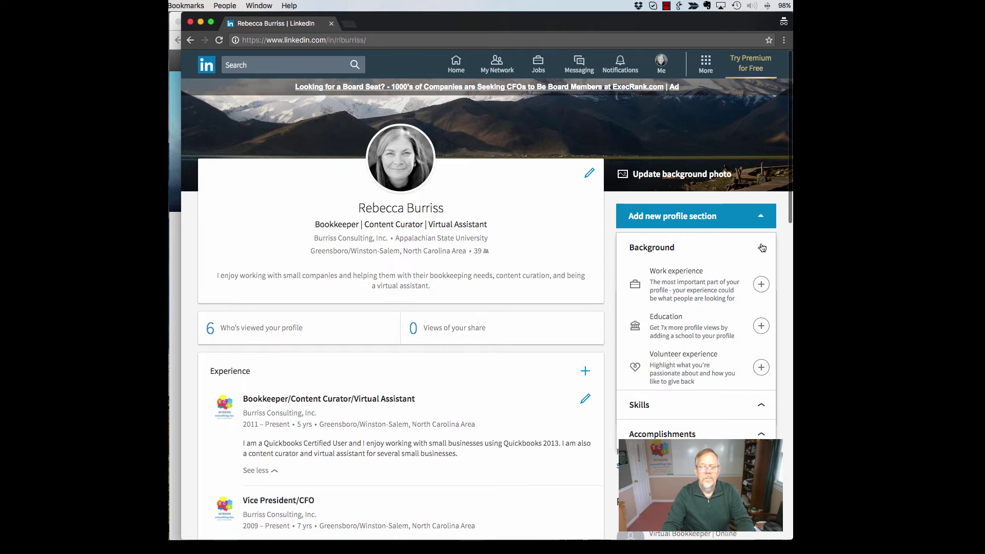
left_click(645, 409)
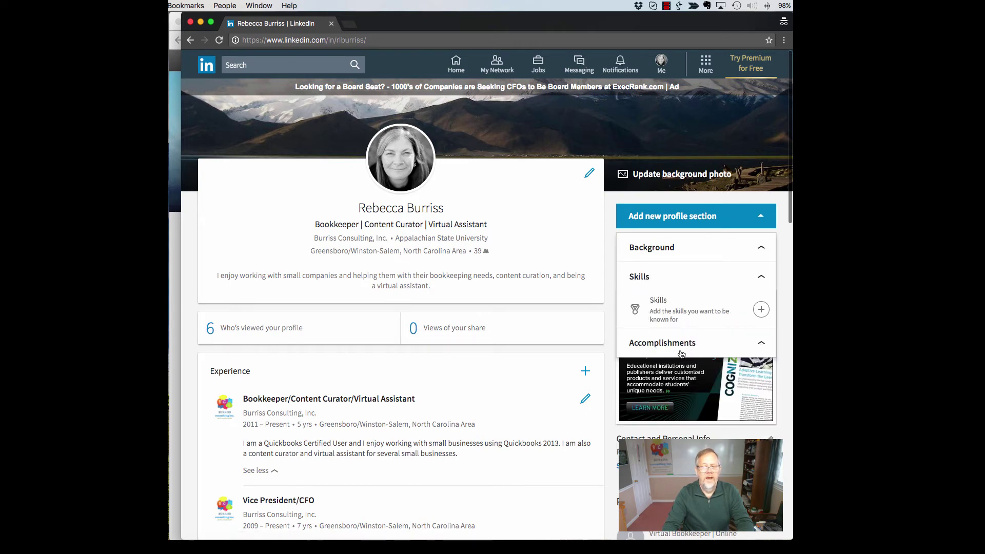
left_click(760, 346)
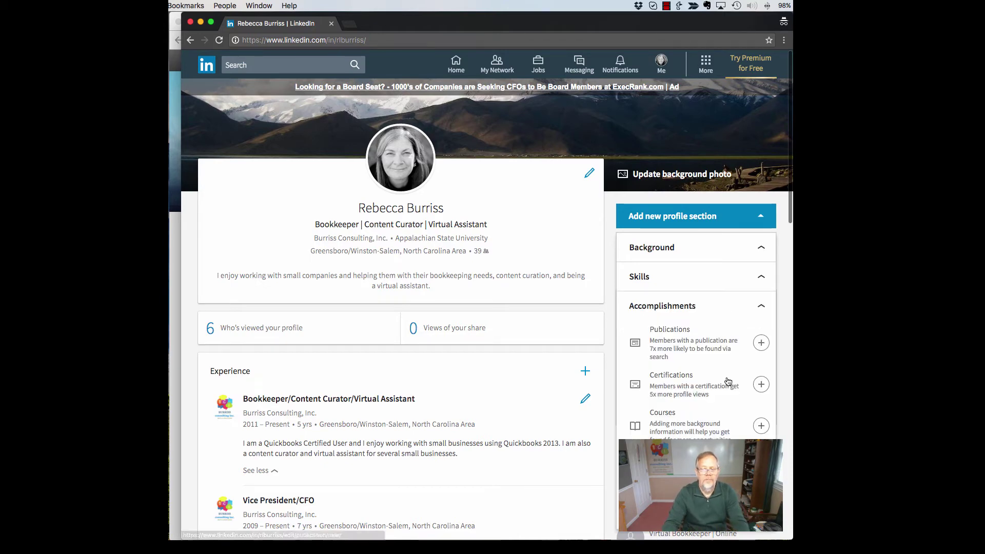
scroll(724, 385, "down", 5)
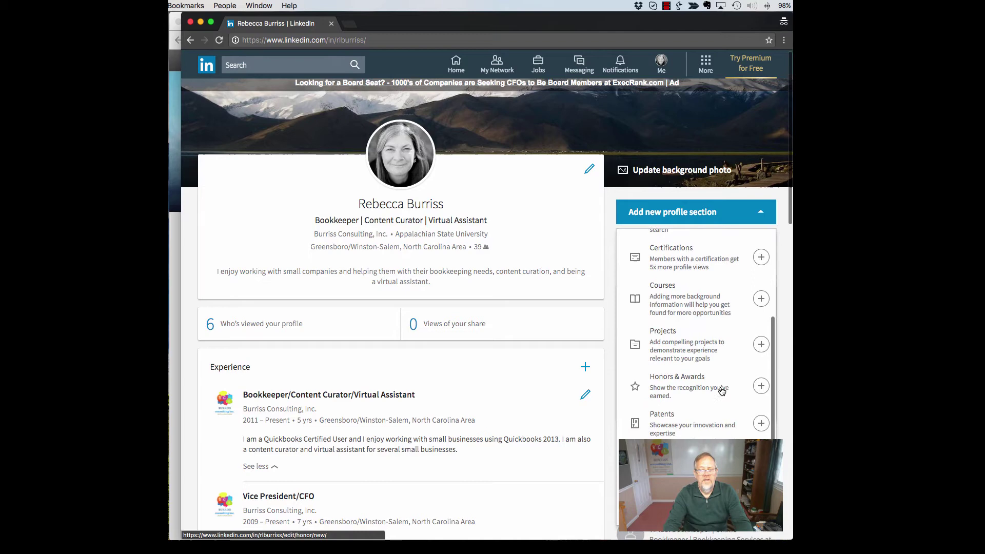
scroll(722, 390, "down", 4)
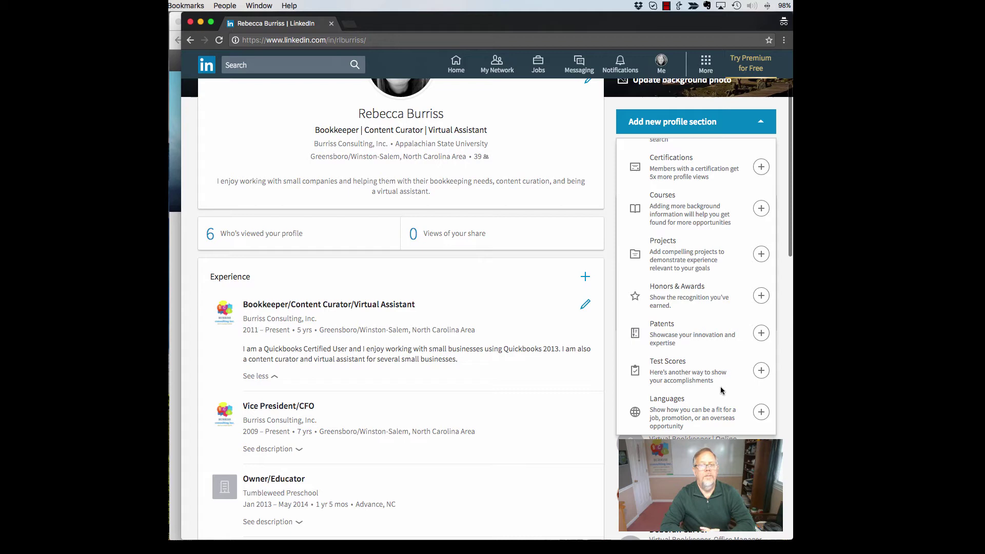
left_click(609, 149)
scroll(610, 149, "up", 3)
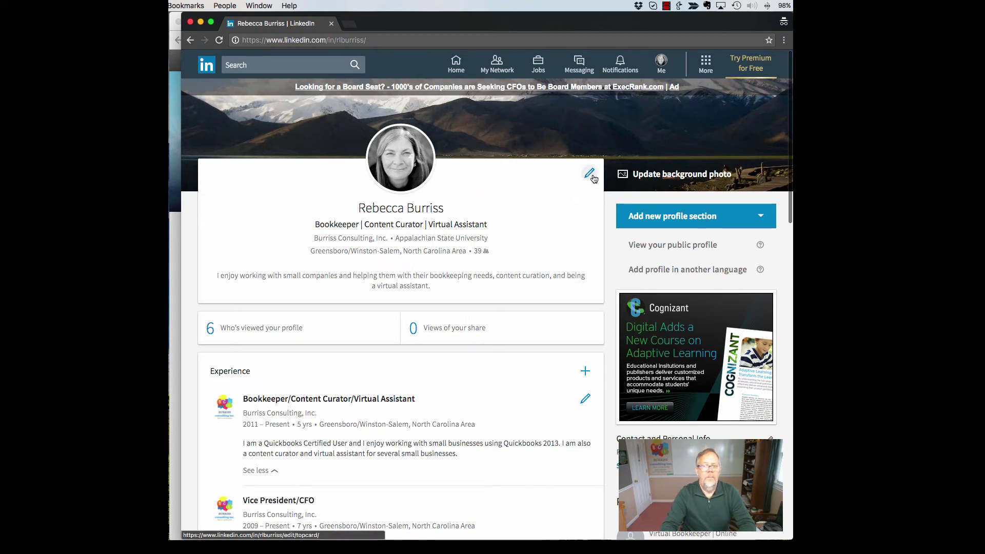
left_click(593, 178)
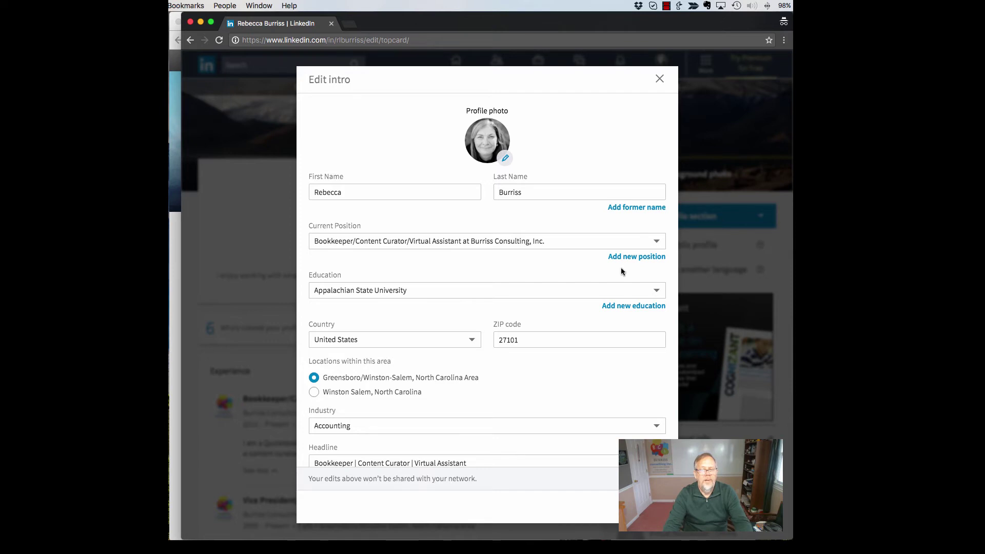
left_click(656, 241)
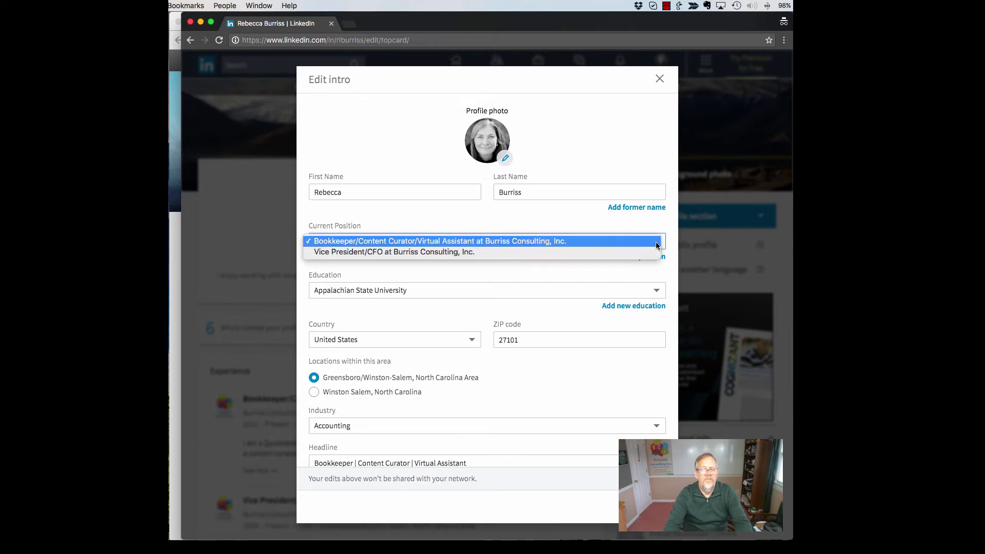
left_click(412, 241)
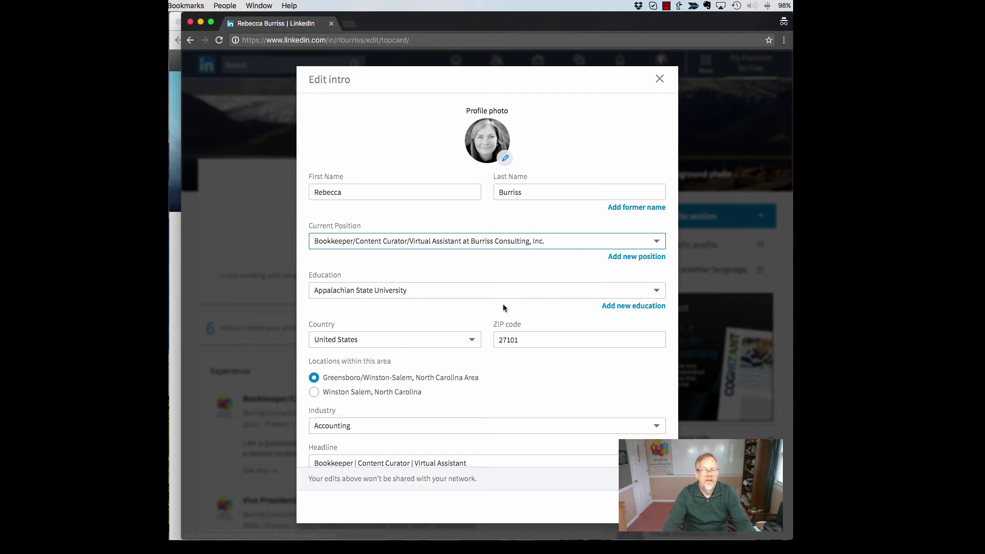
scroll(503, 306, "down", 3)
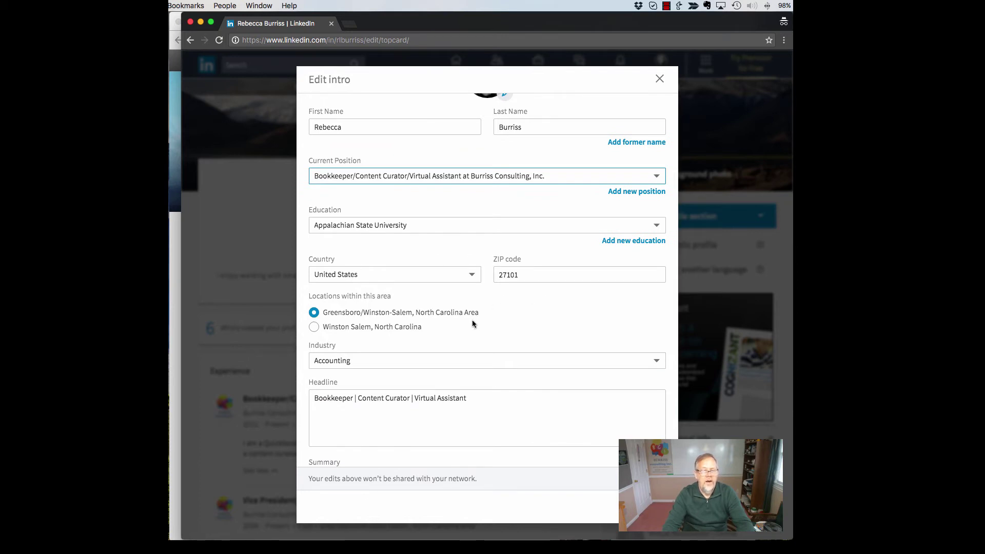
scroll(472, 319, "down", 3)
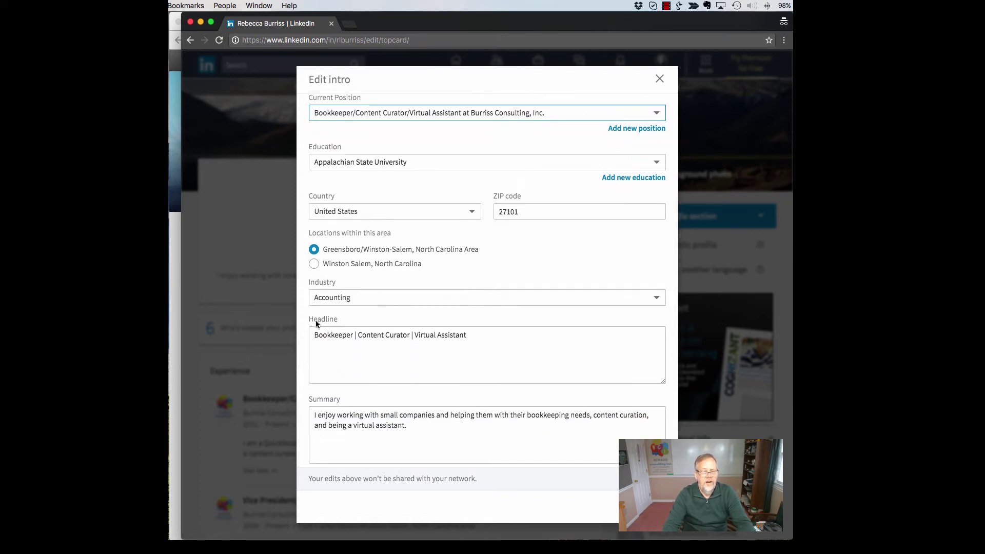
left_click(477, 341)
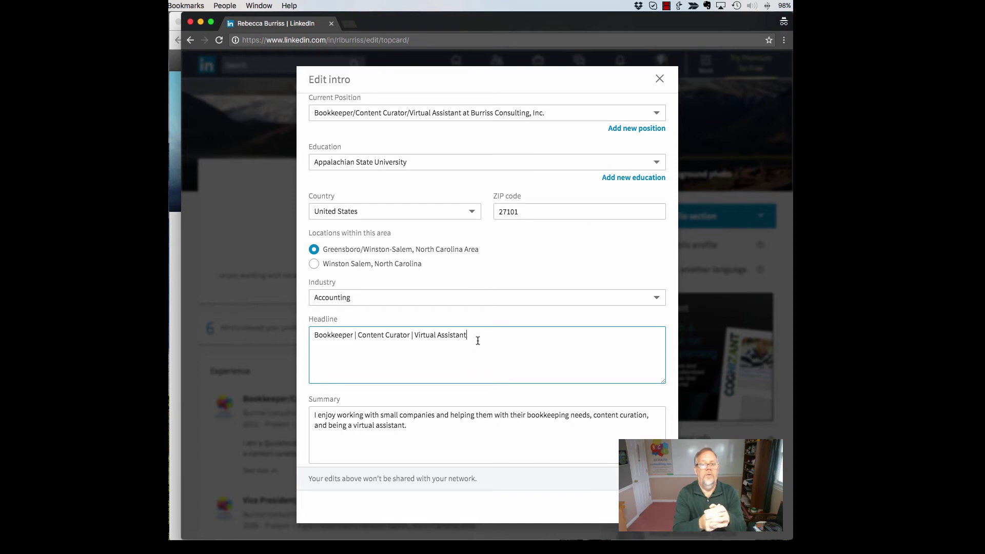
scroll(430, 399, "down", 3)
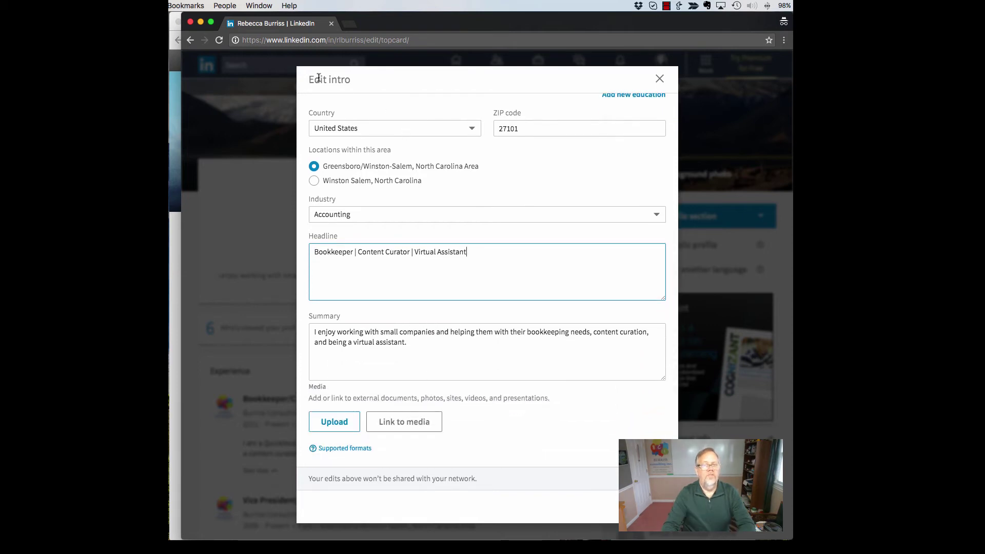
left_click_drag(359, 79, 307, 81)
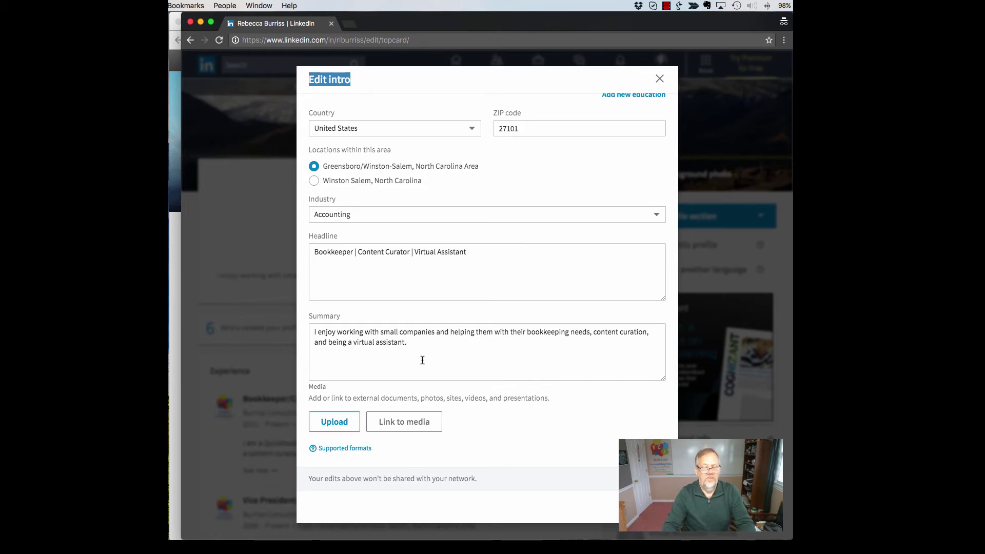
left_click(333, 423)
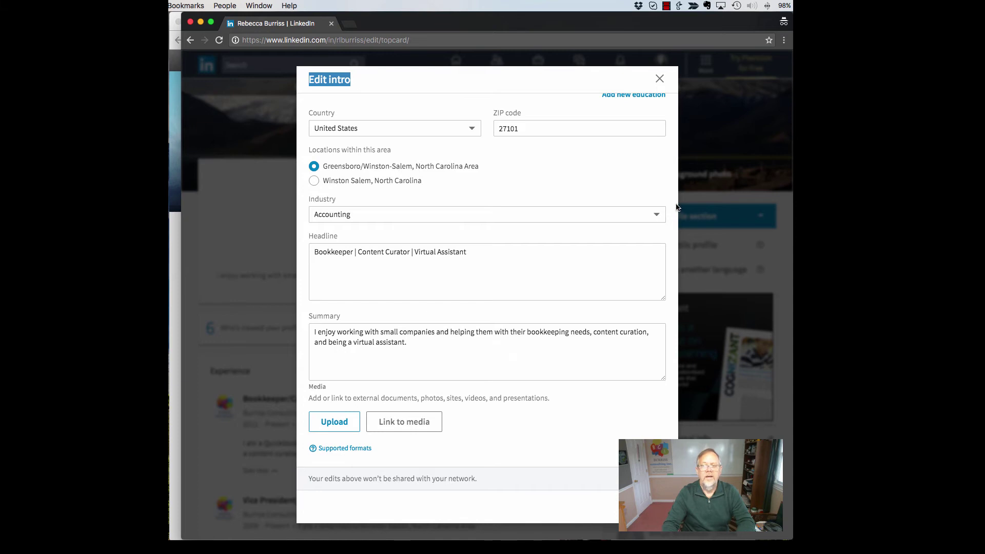
left_click(659, 79)
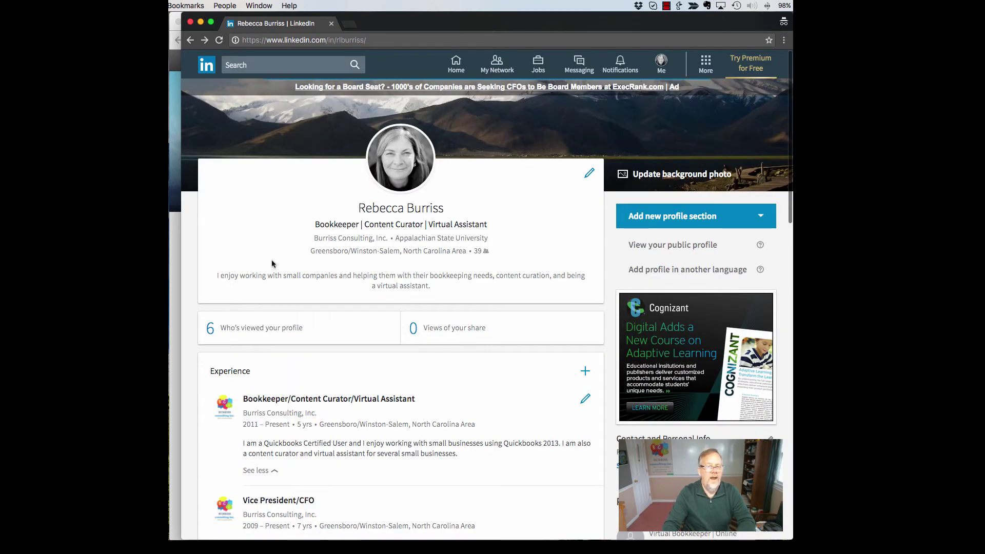
left_click_drag(235, 276, 436, 286)
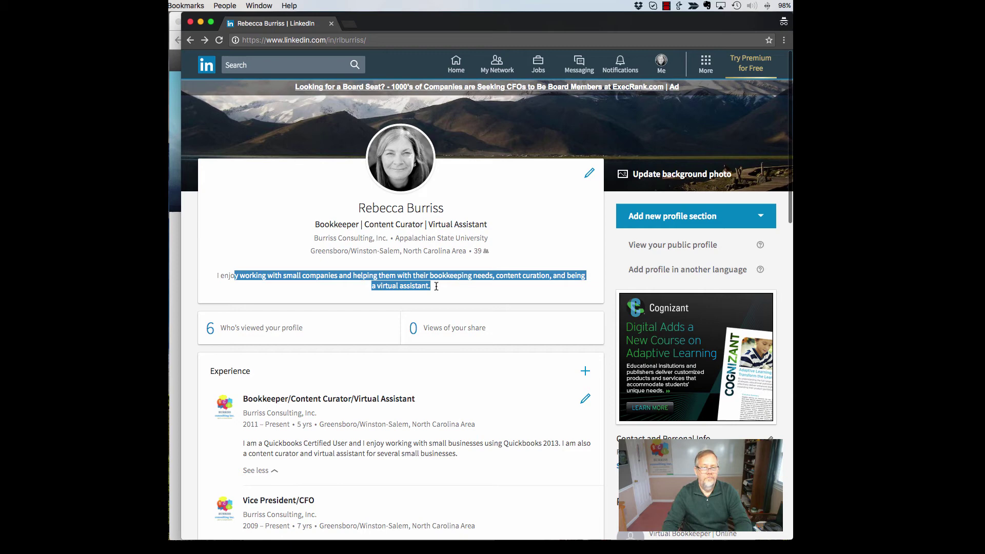
scroll(436, 286, "down", 5)
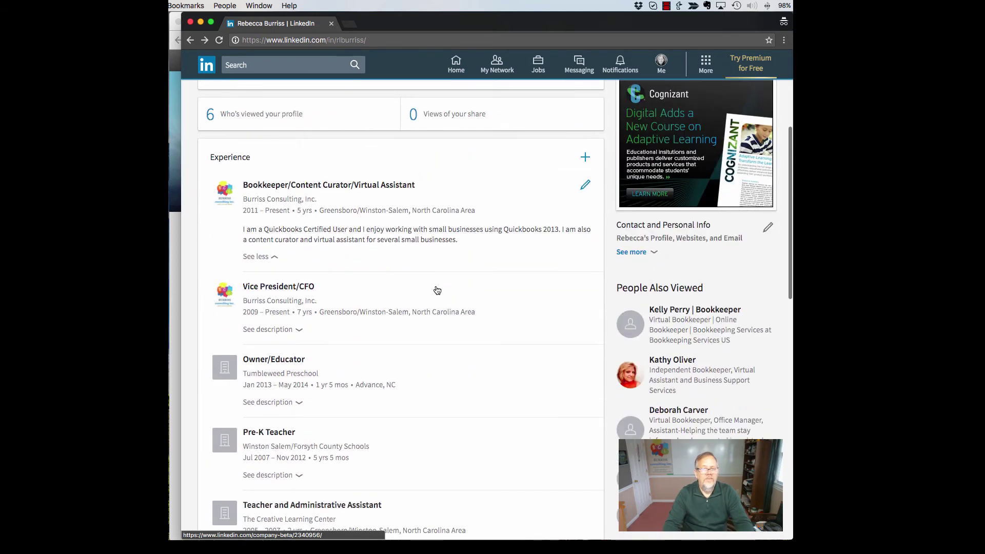
scroll(437, 291, "down", 1)
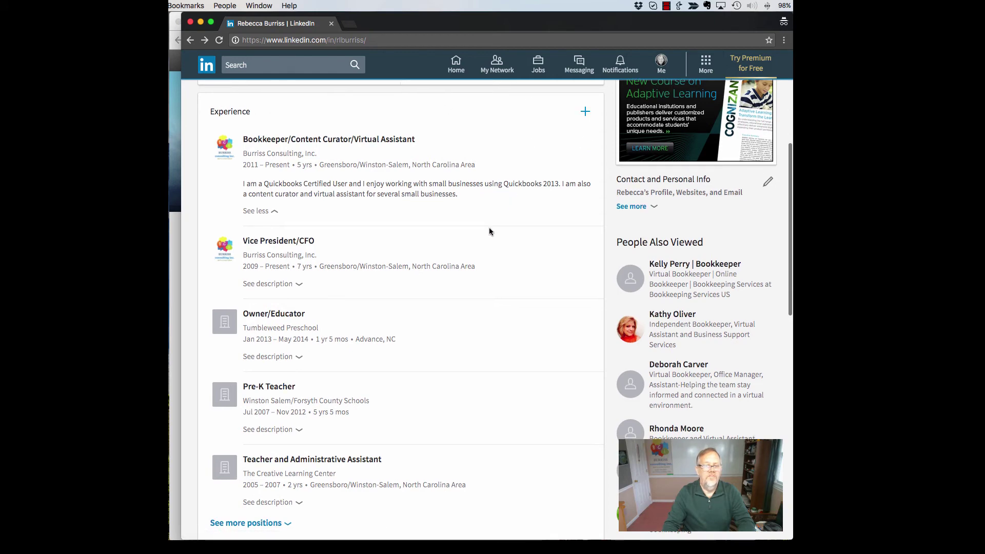
scroll(490, 232, "down", 3)
scroll(489, 232, "down", 4)
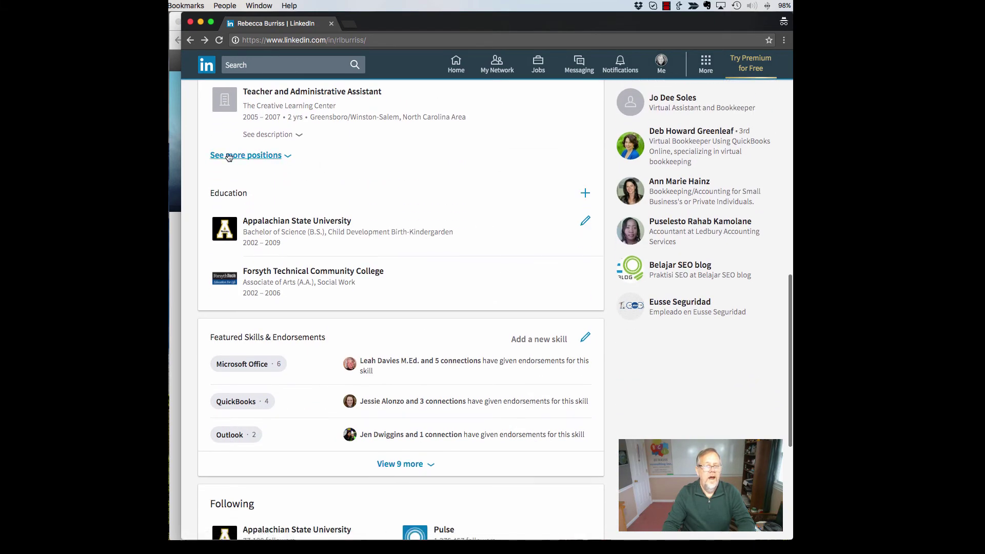
scroll(370, 194, "up", 10)
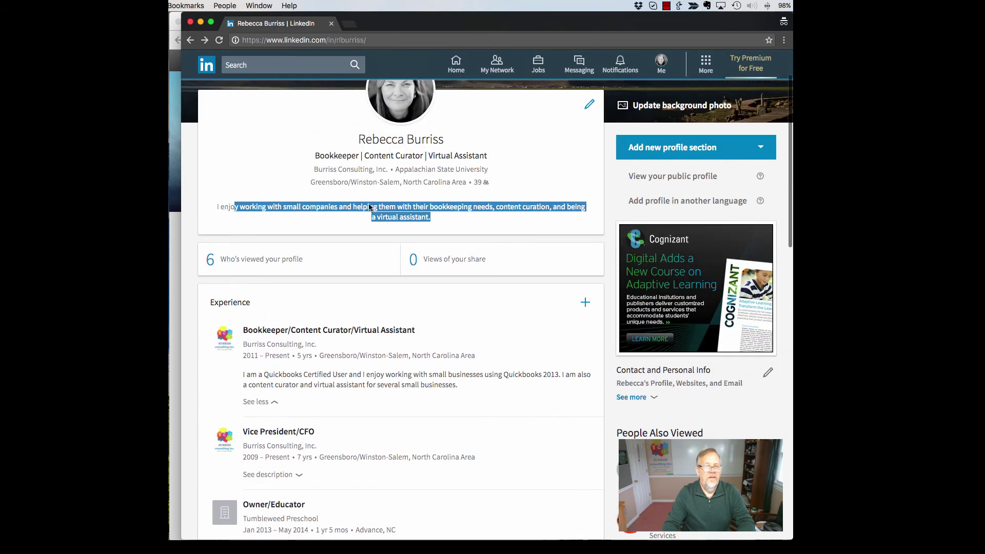
scroll(332, 323, "down", 6)
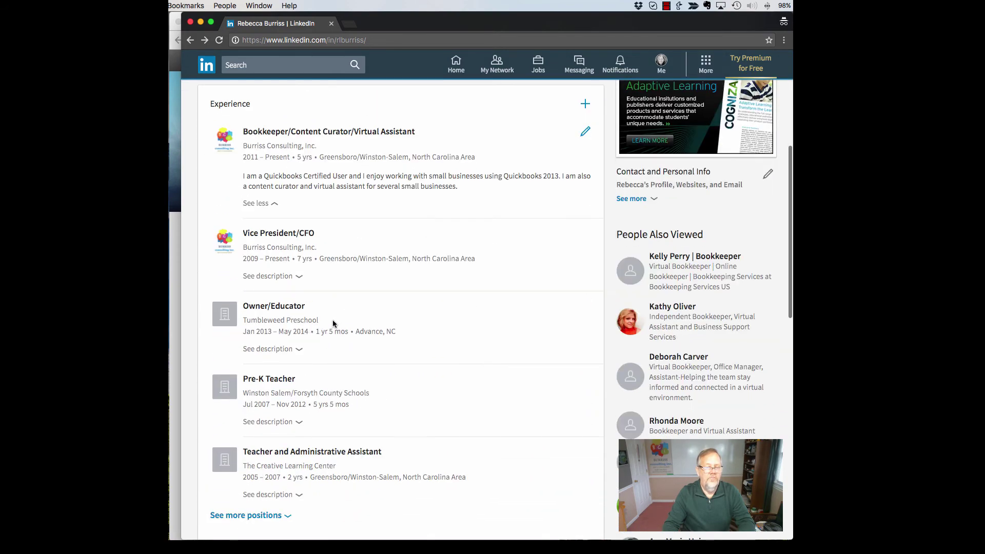
scroll(333, 320, "down", 4)
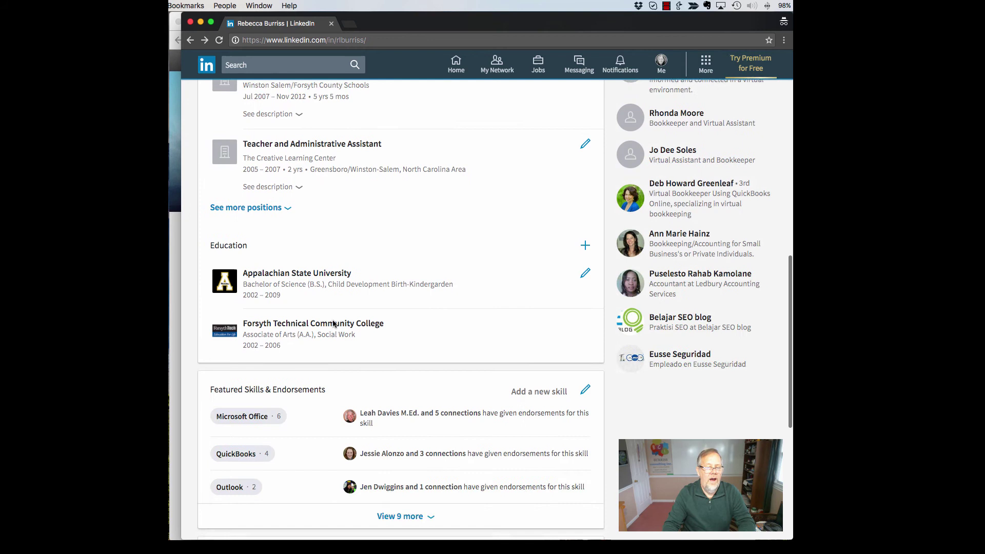
double_click(229, 235)
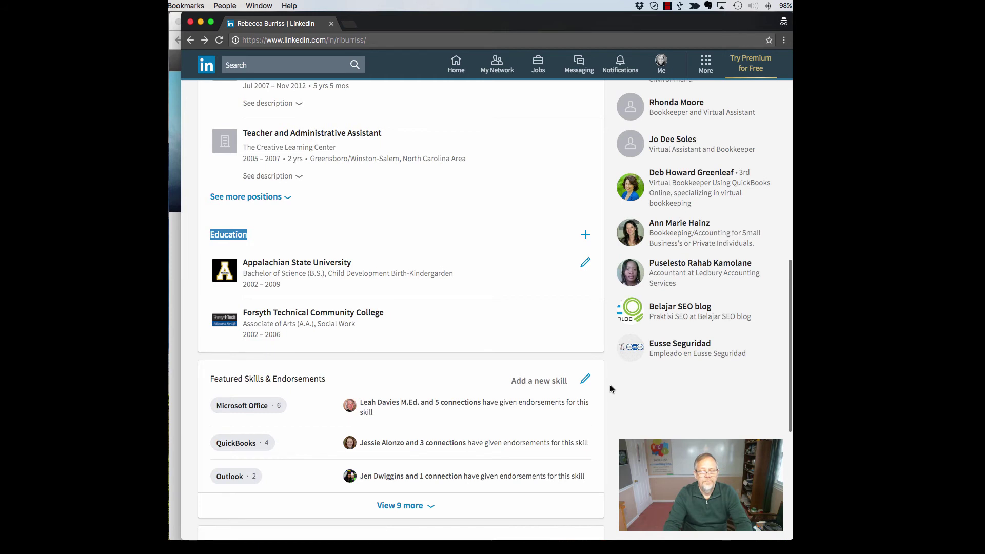
scroll(611, 389, "down", 4)
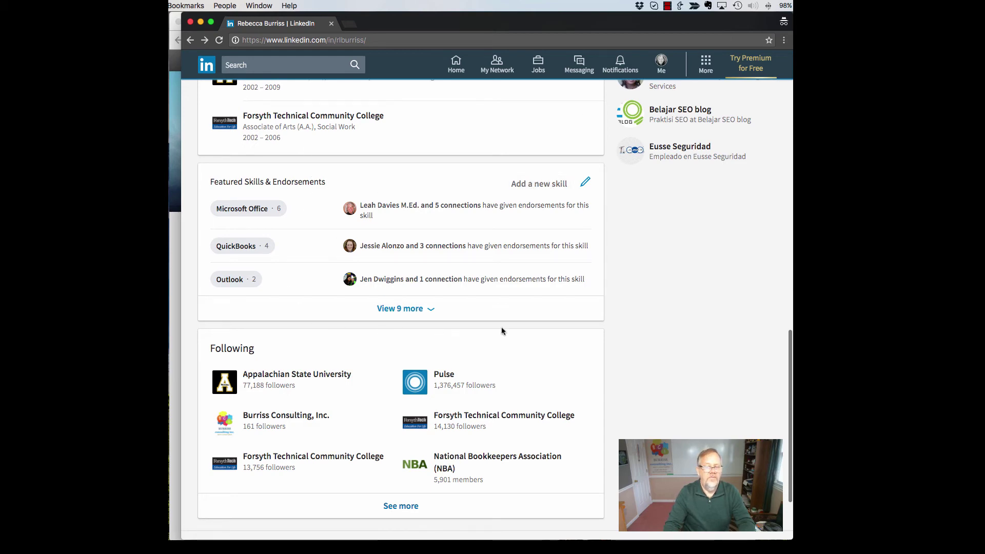
scroll(502, 331, "down", 3)
scroll(502, 330, "up", 4)
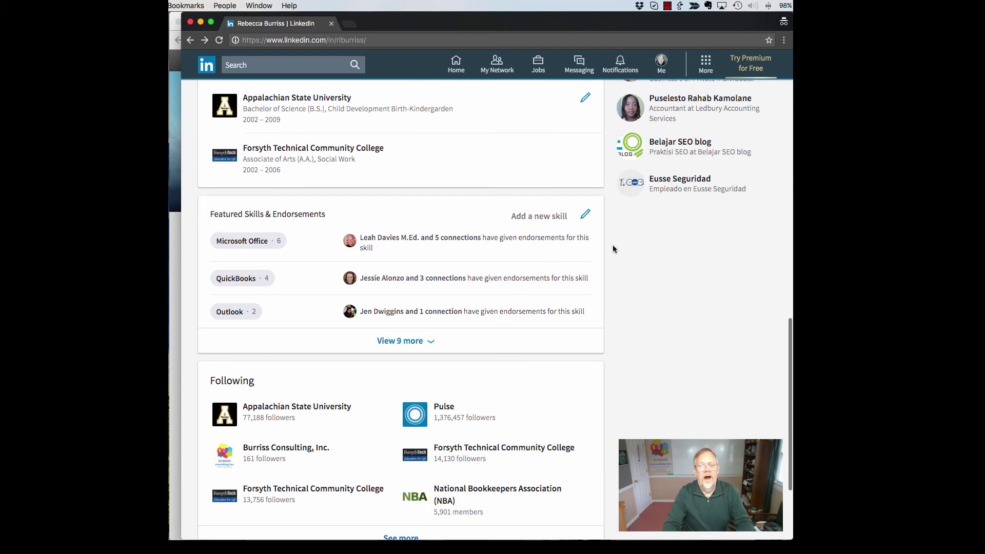
scroll(612, 246, "up", 15)
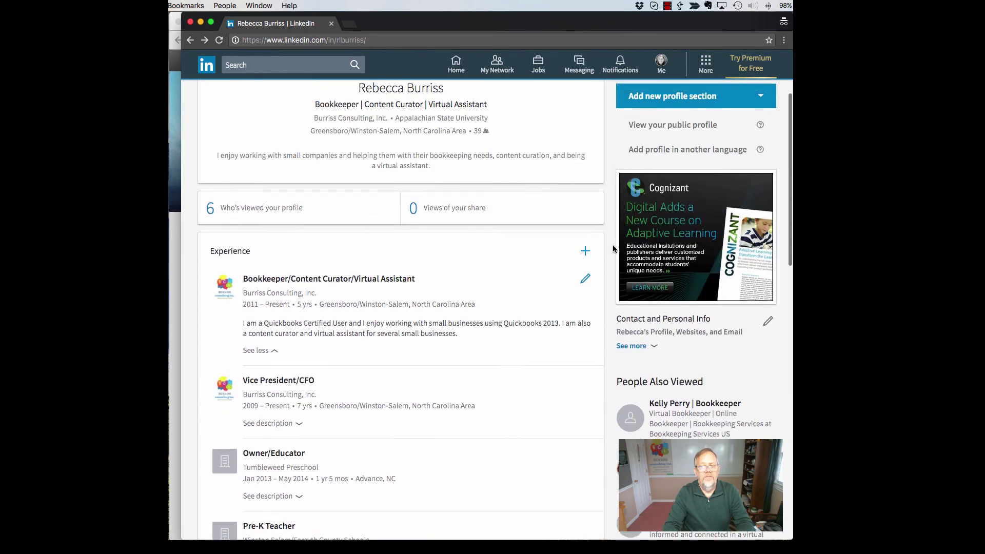
scroll(613, 249, "up", 5)
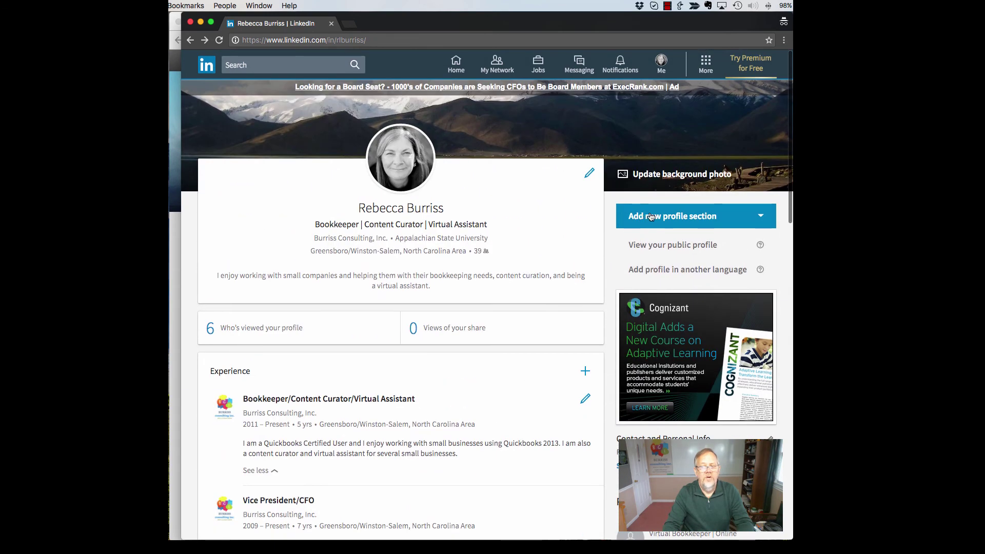
left_click(761, 216)
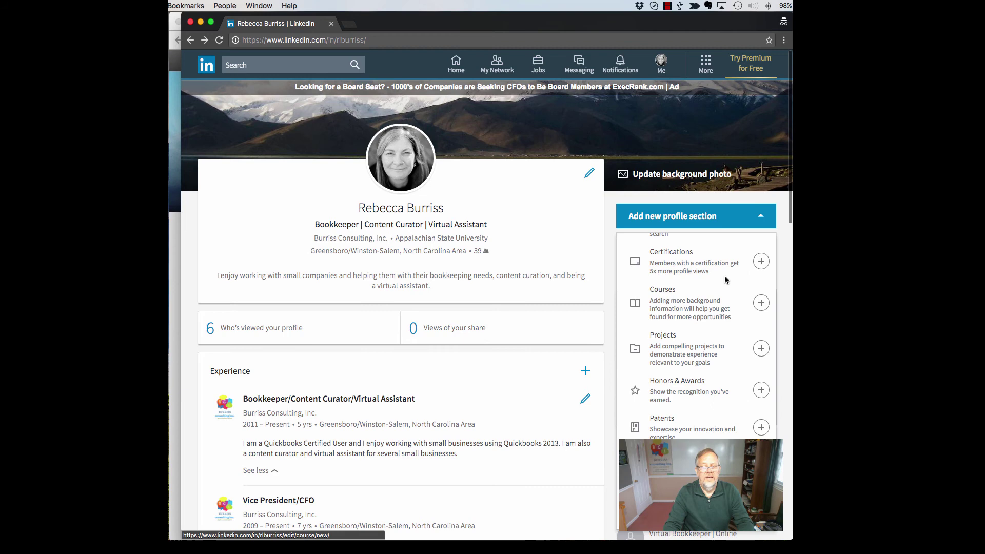
scroll(685, 279, "down", 5)
scroll(677, 283, "up", 5)
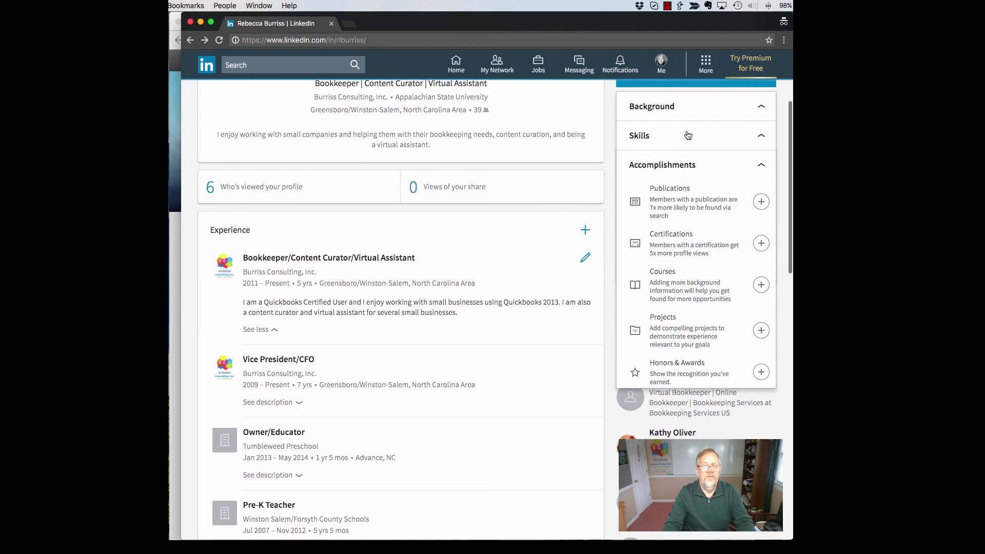
left_click(607, 218)
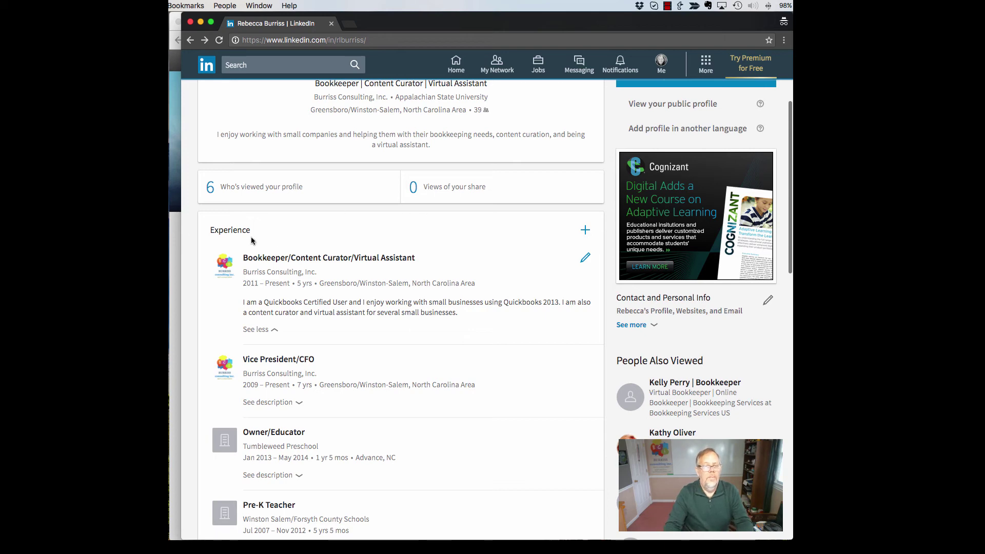
left_click(176, 246)
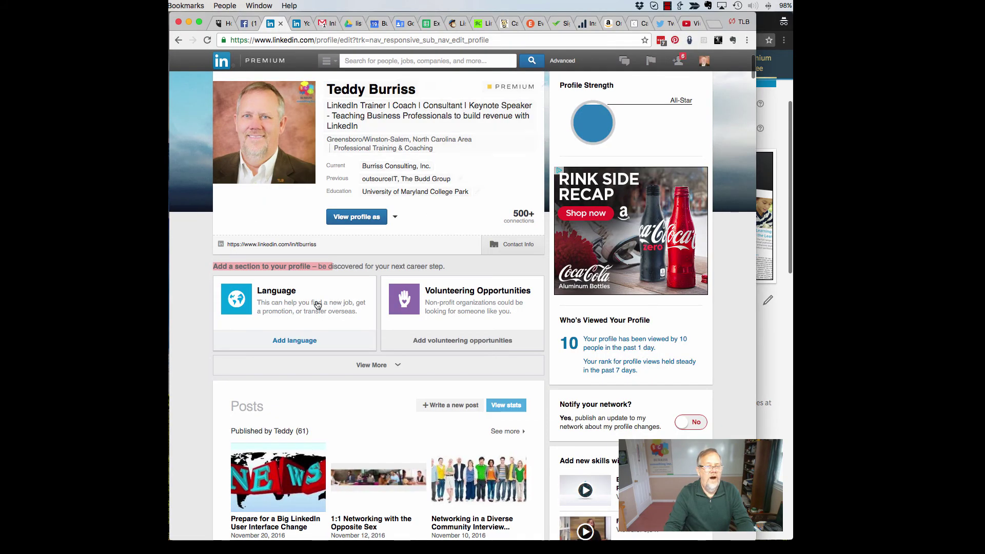
scroll(189, 330, "down", 20)
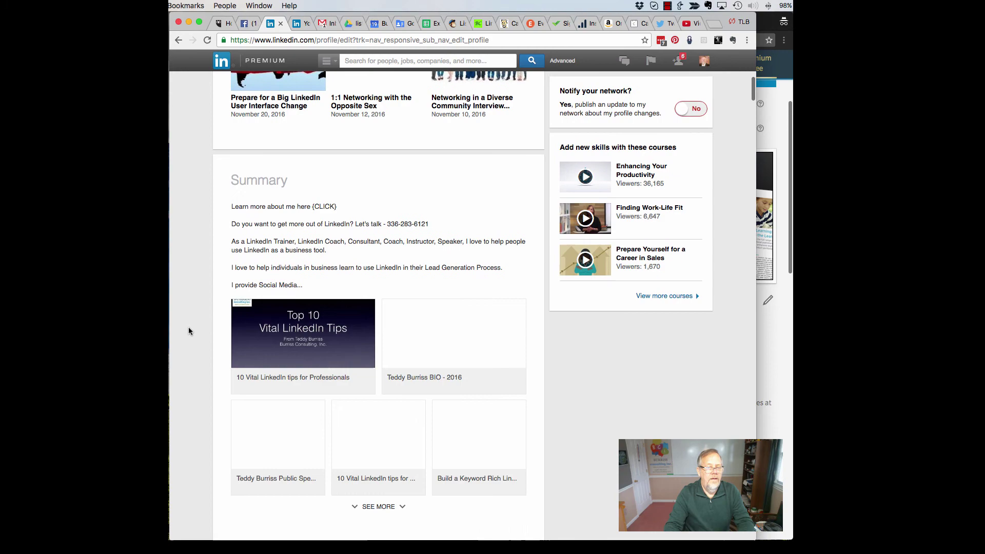
scroll(189, 330, "down", 20)
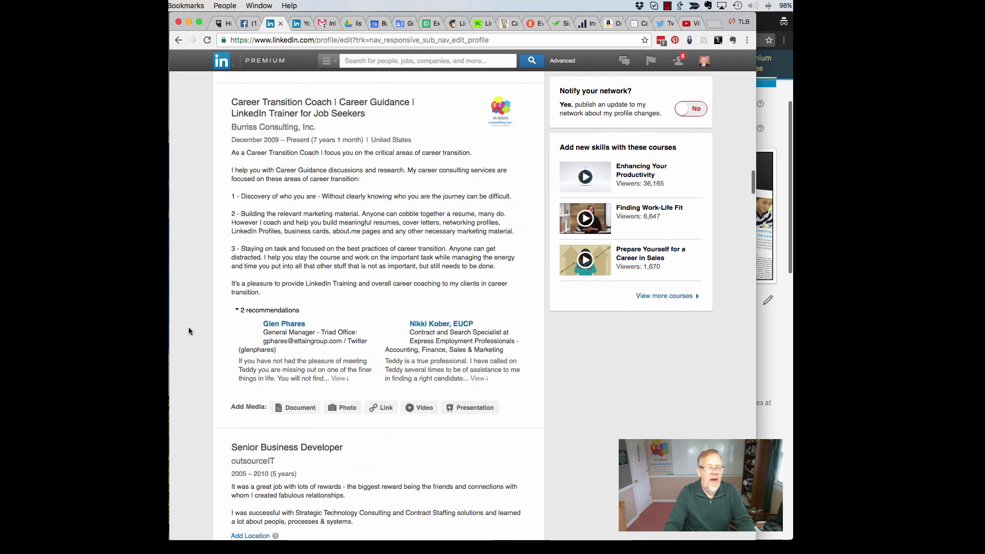
scroll(189, 331, "down", 15)
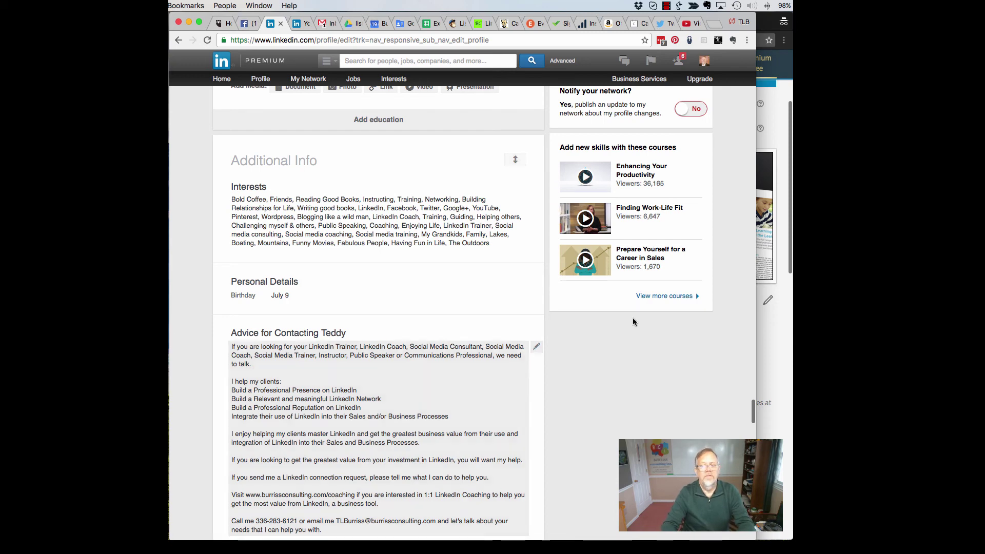
left_click(775, 343)
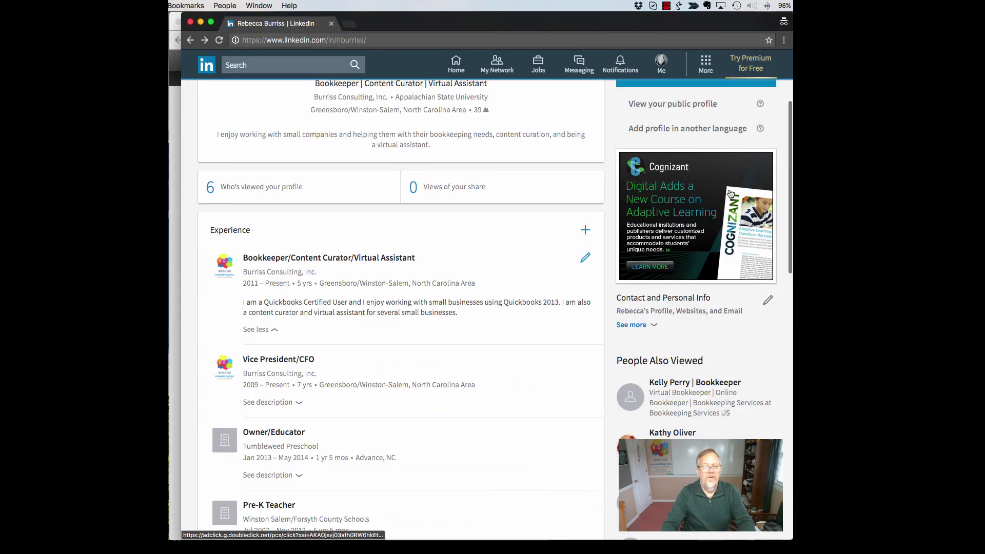
scroll(477, 292, "down", 5)
scroll(474, 304, "down", 10)
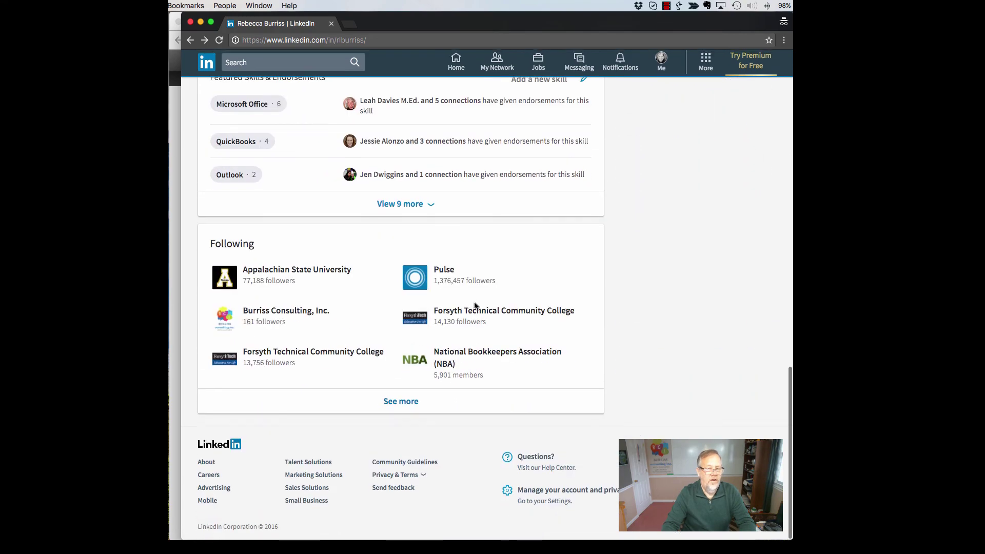
scroll(478, 341, "up", 20)
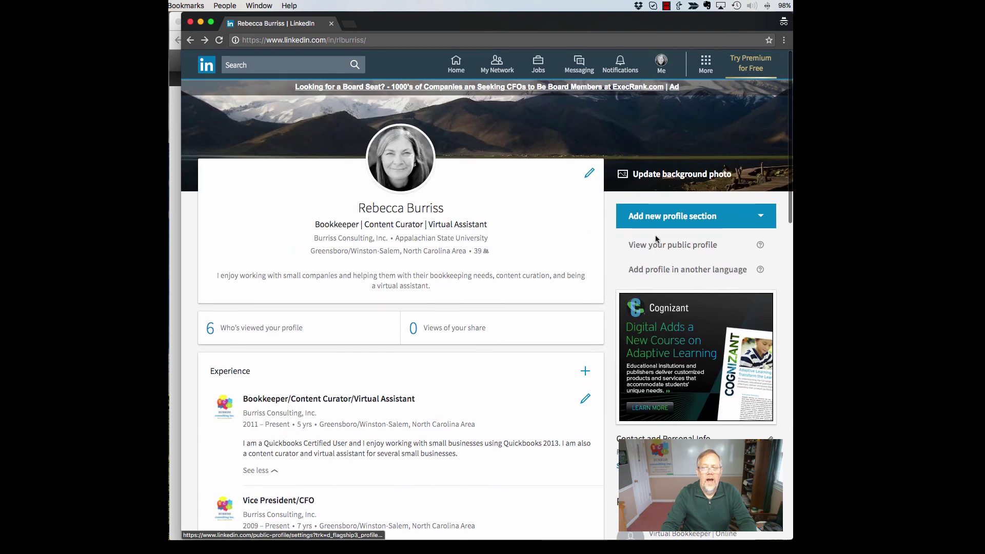
left_click(676, 221)
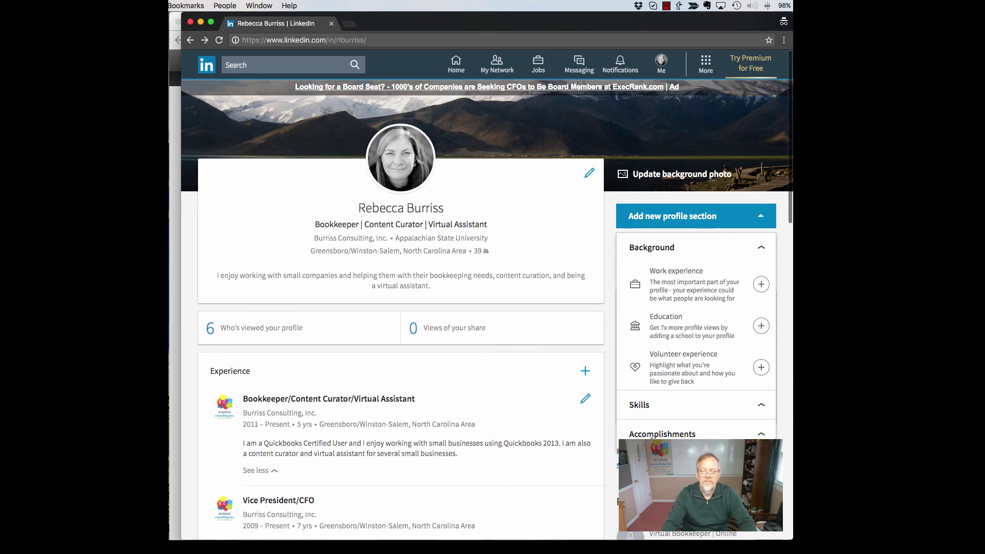
left_click(661, 434)
scroll(652, 438, "down", 5)
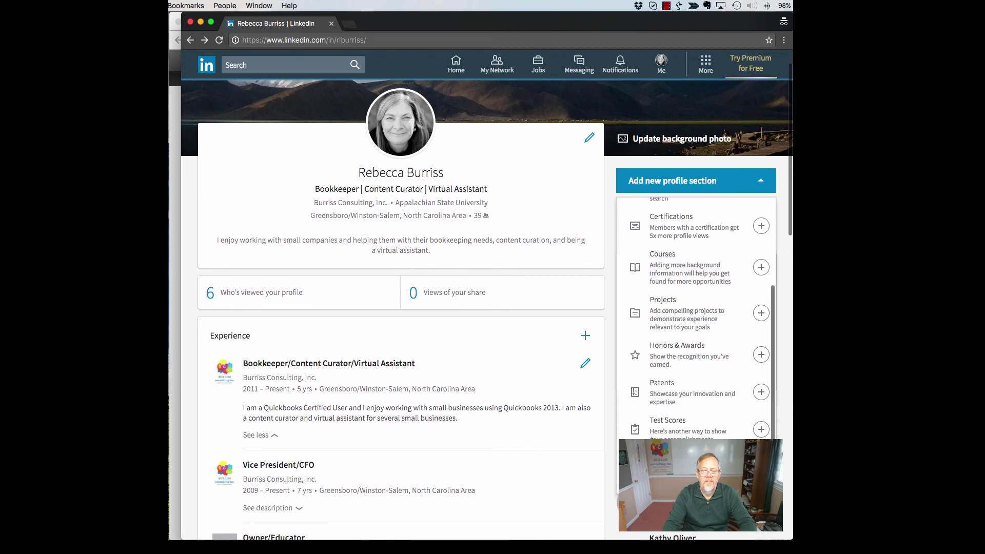
scroll(684, 425, "up", 3)
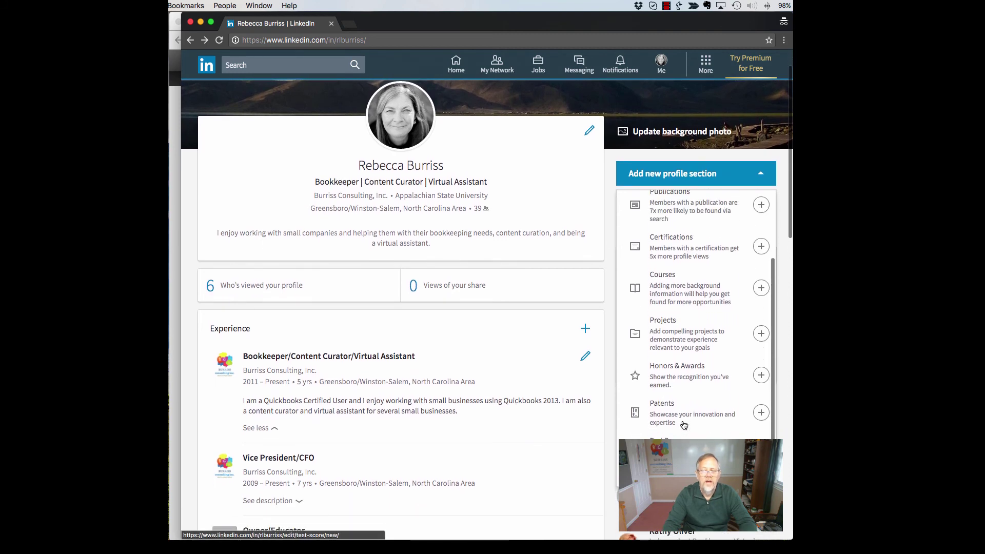
scroll(683, 424, "up", 4)
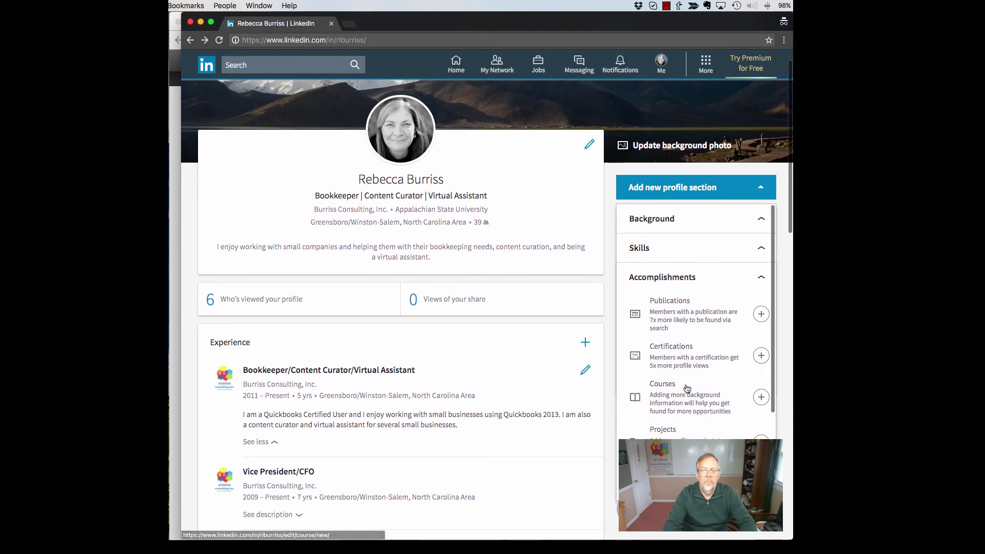
scroll(693, 323, "down", 5)
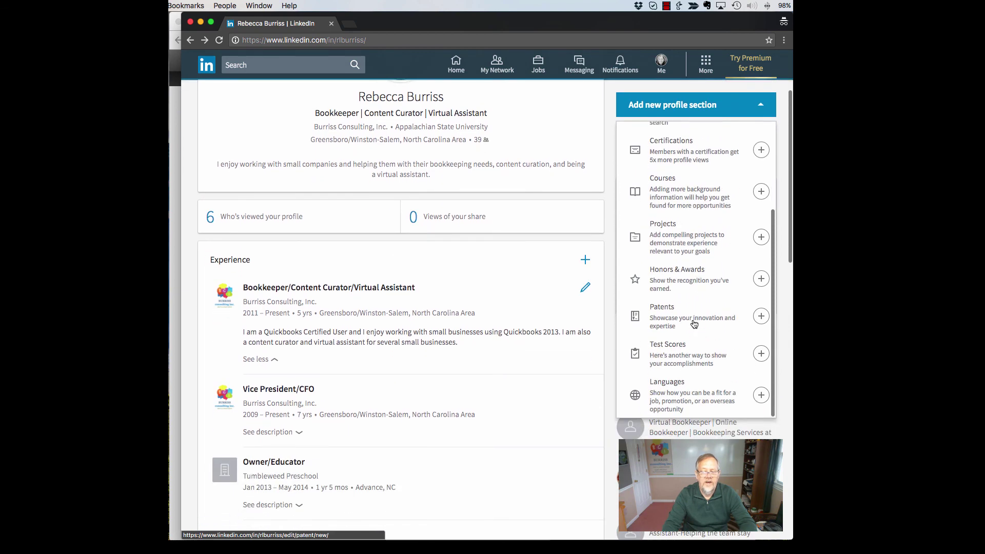
scroll(693, 323, "up", 6)
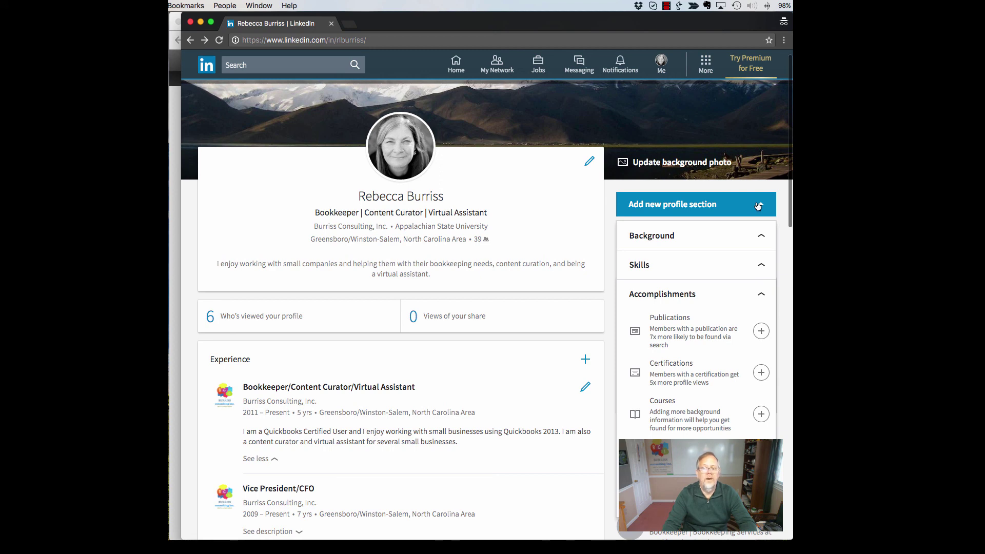
left_click(757, 206)
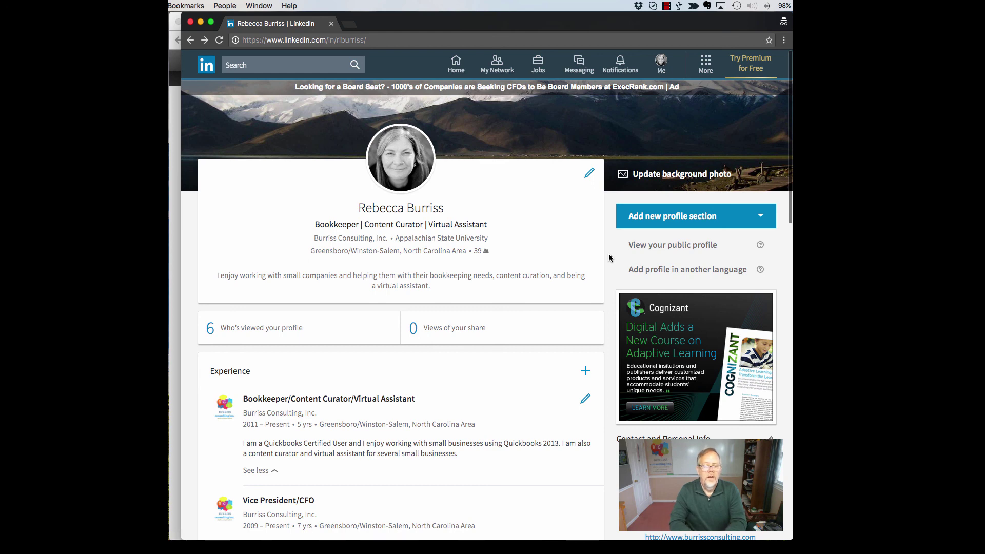
Go forward to the LinkedIn trainer's profile showing 28 mutual connections and 2 mutual groups.
key("super+bracketright")
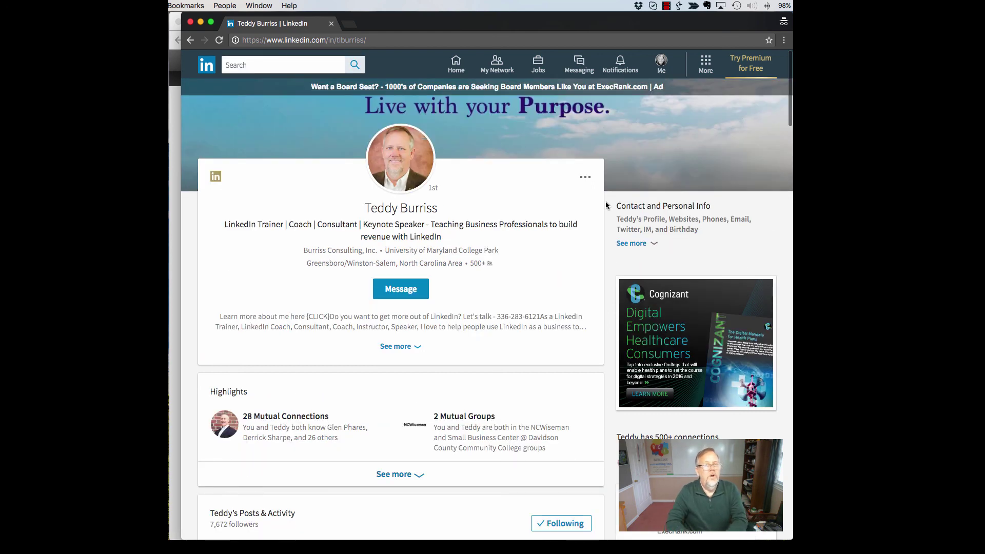